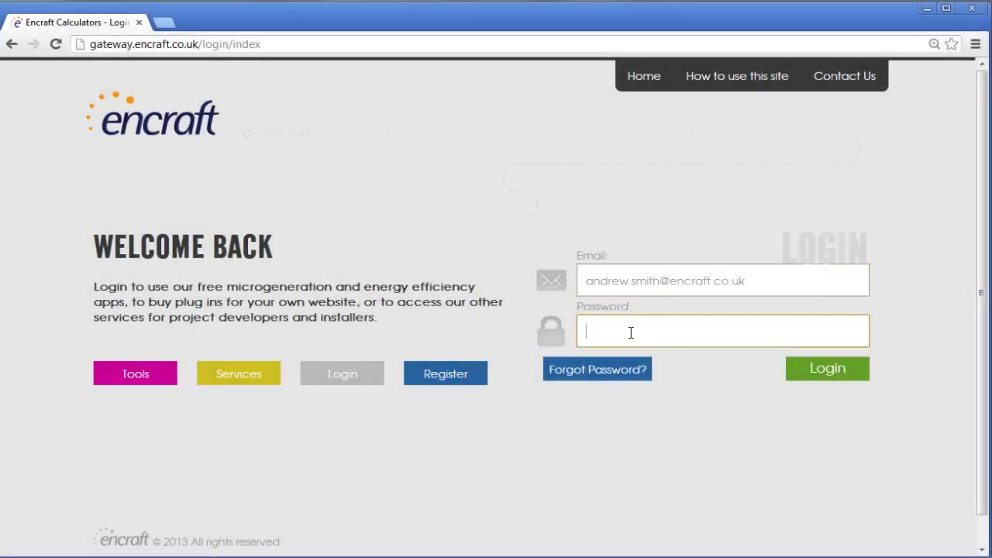
Log in to the gateway with the account password.
type("********")
key("Return")
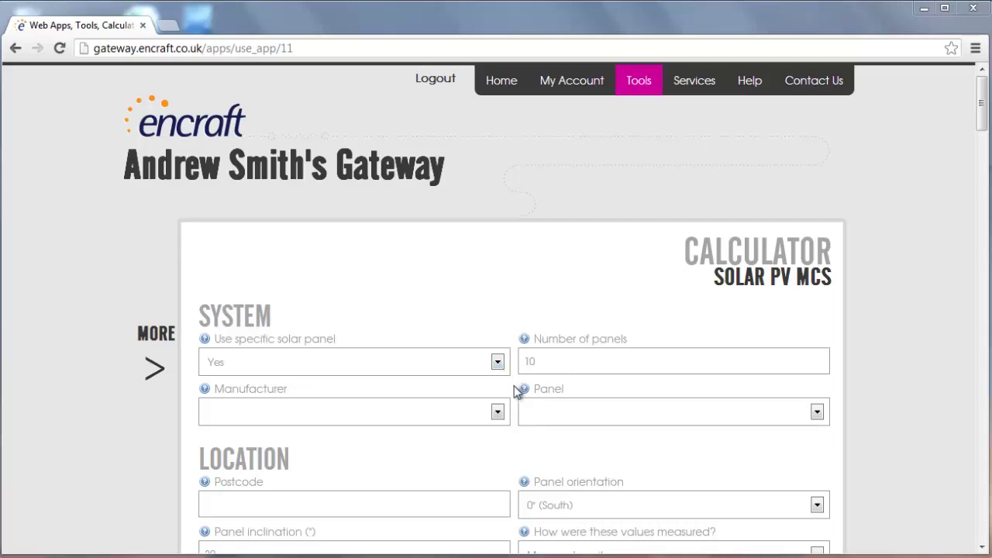
Mark the system power as known in the System section.
left_click(499, 362)
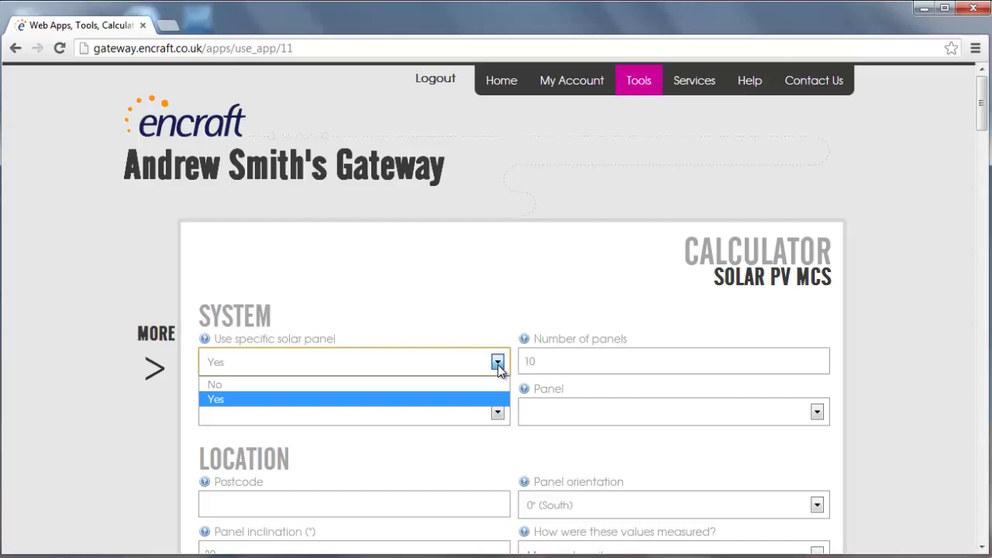
left_click(481, 384)
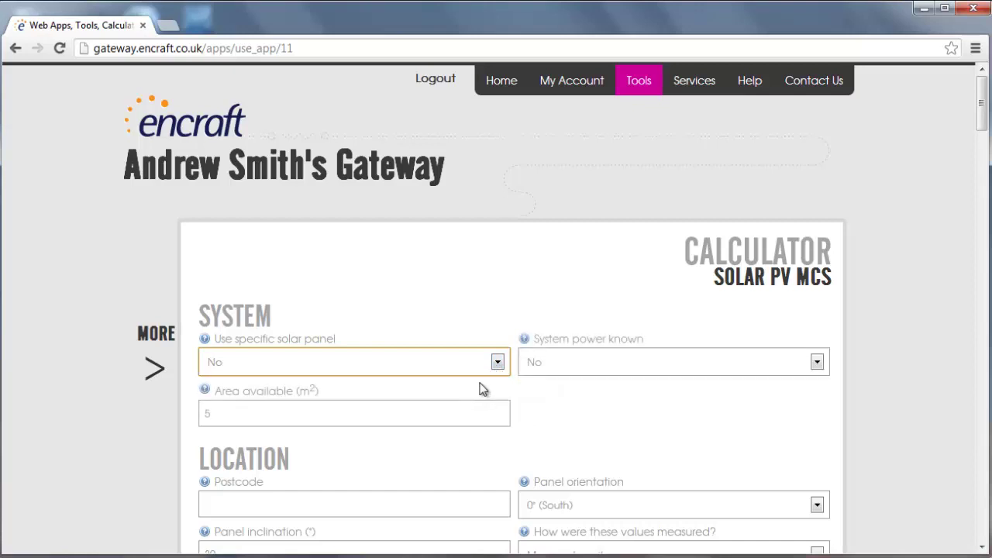
left_click(564, 363)
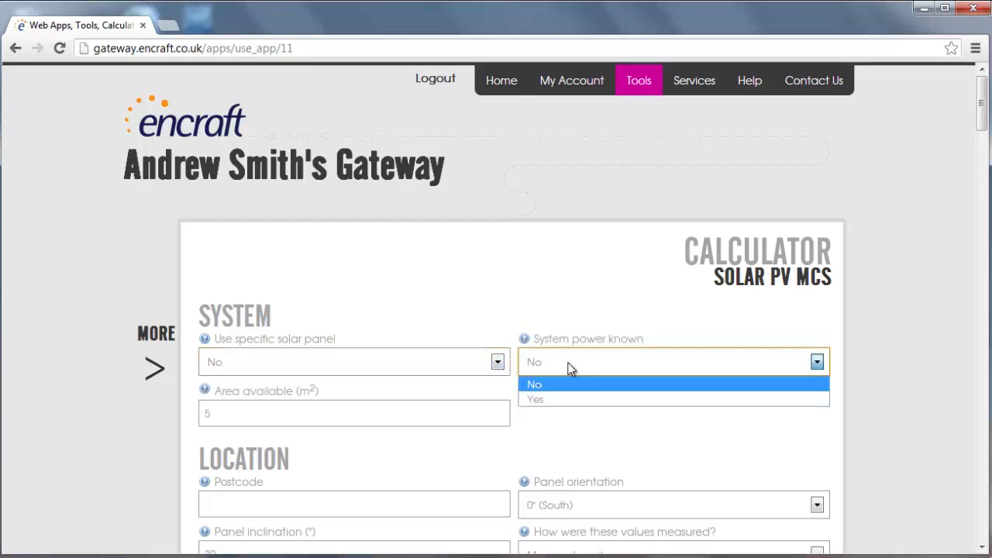
left_click(564, 399)
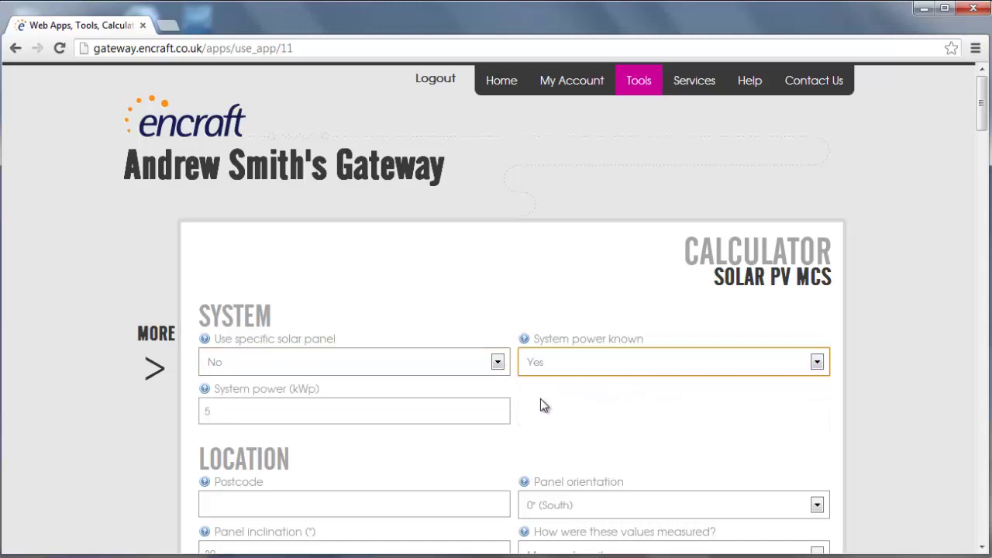
Switch to a specific solar panel: manufacturer Bosch, model M245 3BB.
left_click(497, 362)
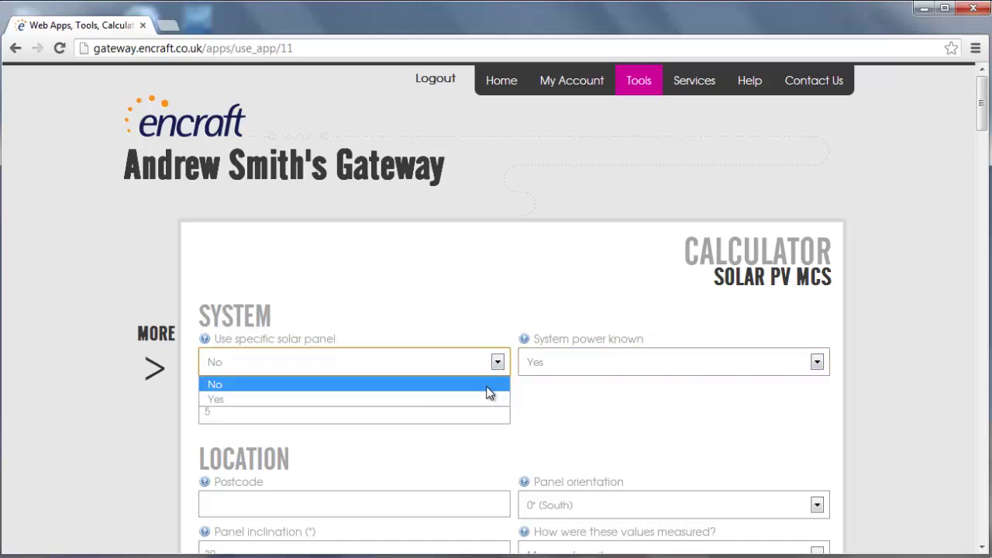
left_click(488, 400)
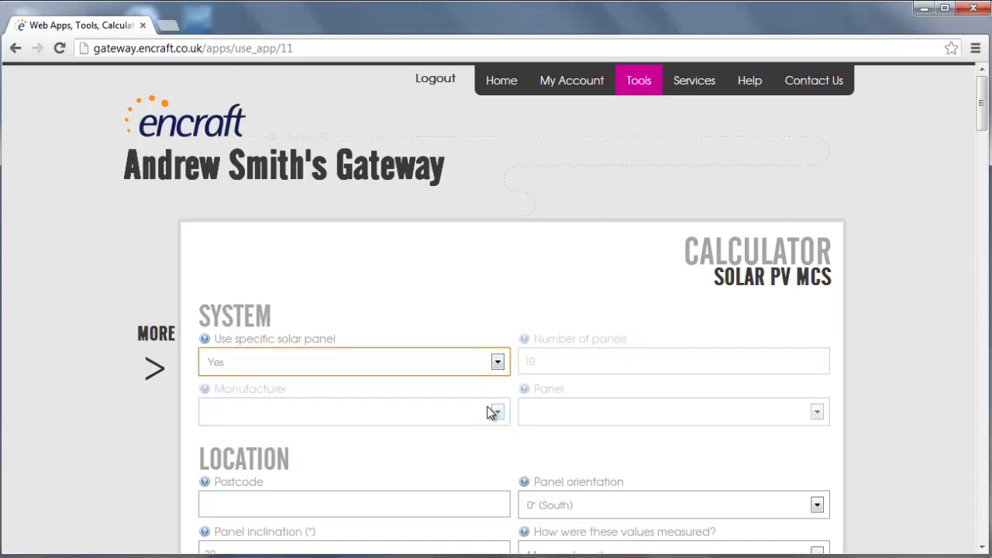
left_click(497, 413)
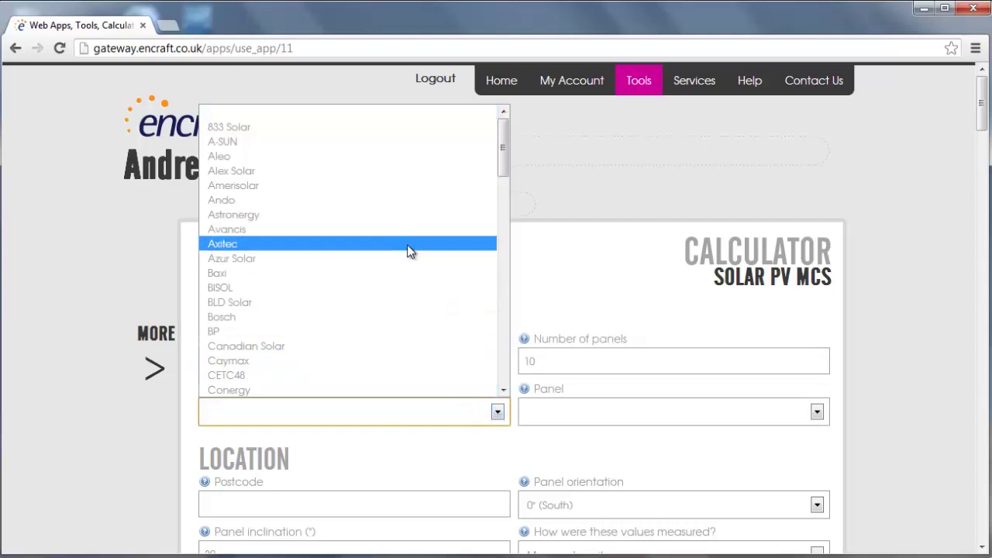
left_click(422, 317)
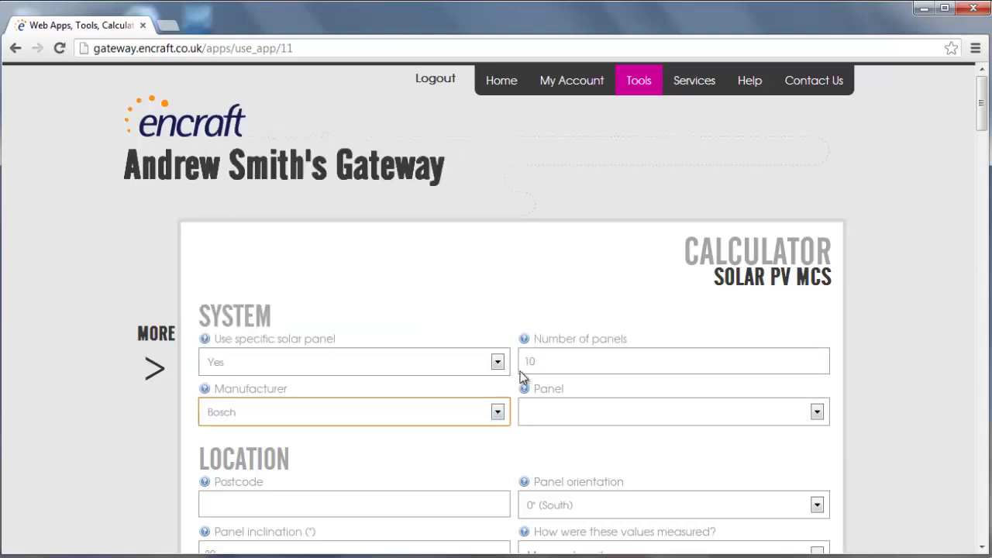
left_click(607, 418)
left_click(627, 507)
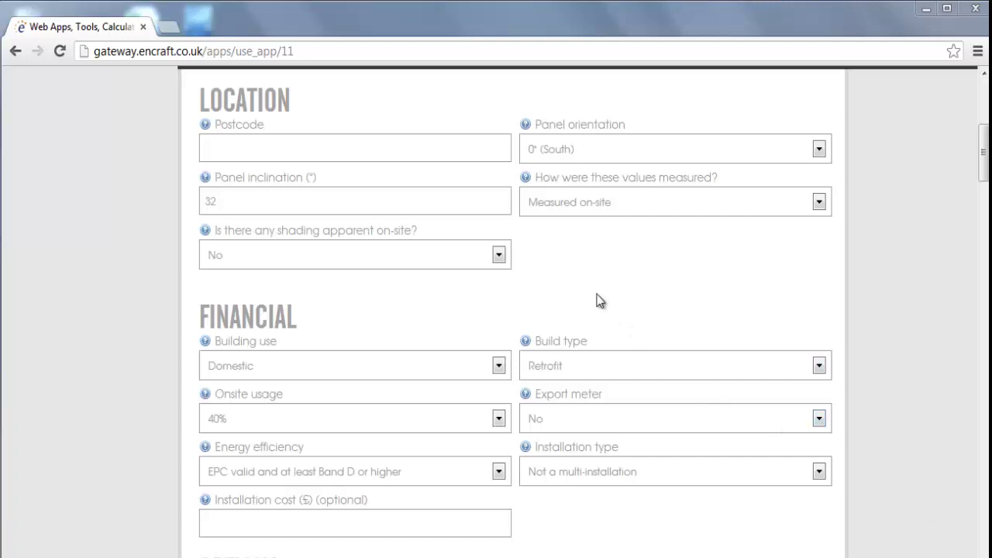
Enter the site postcode and change panel inclination from 32° to 34°.
left_click(465, 154)
type("Cv32")
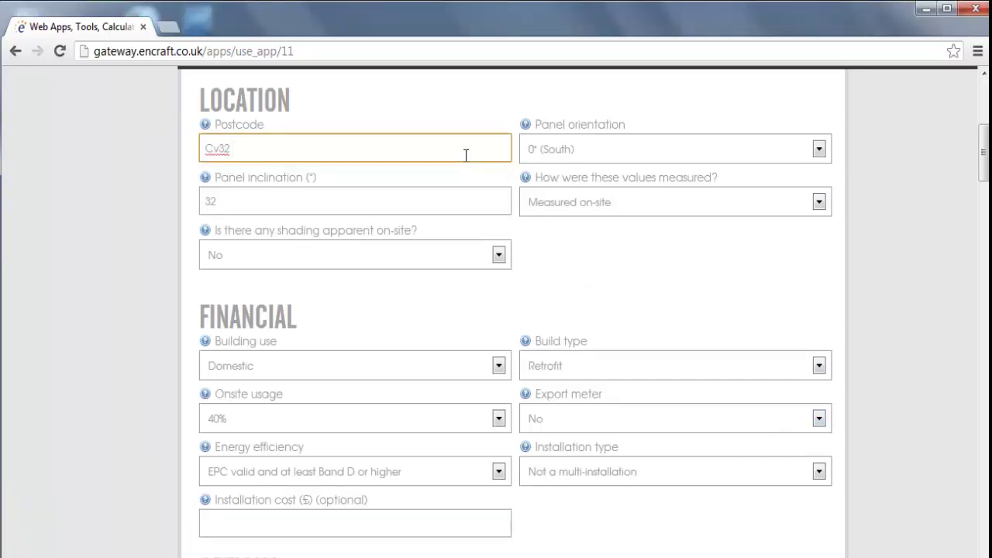
type(" 4YS")
left_click(361, 201)
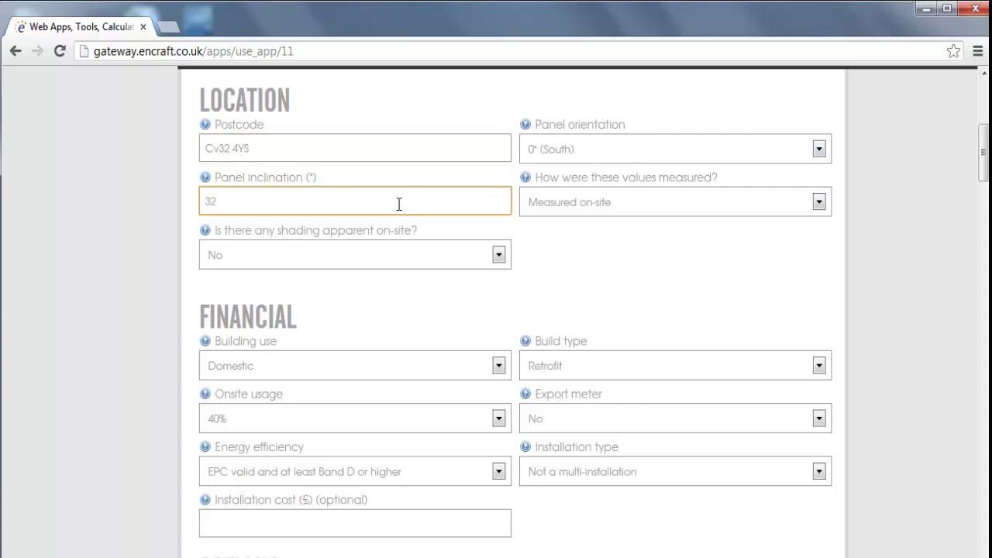
key("BackSpace")
type("4")
Keep values as measured on-site and mark shading as apparent on-site.
left_click(820, 201)
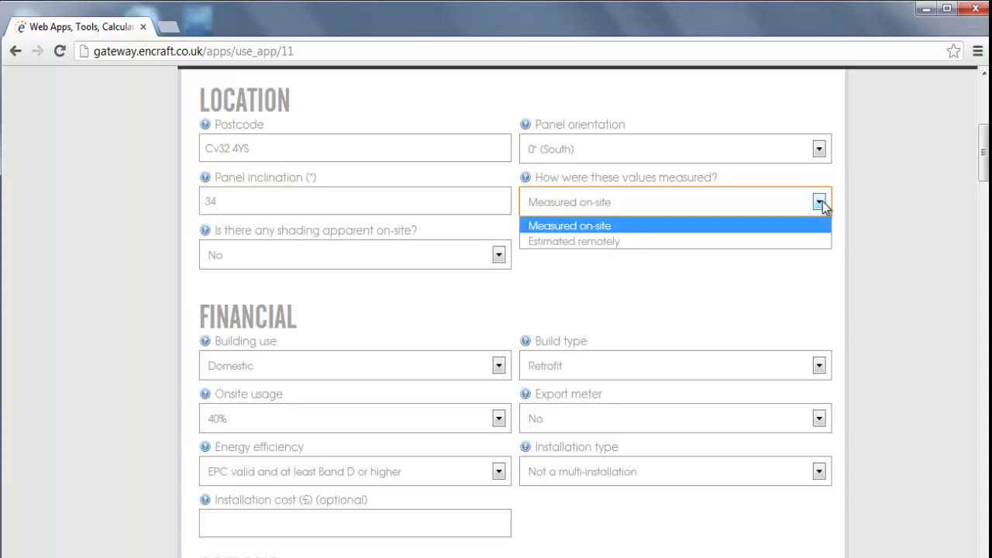
left_click(819, 202)
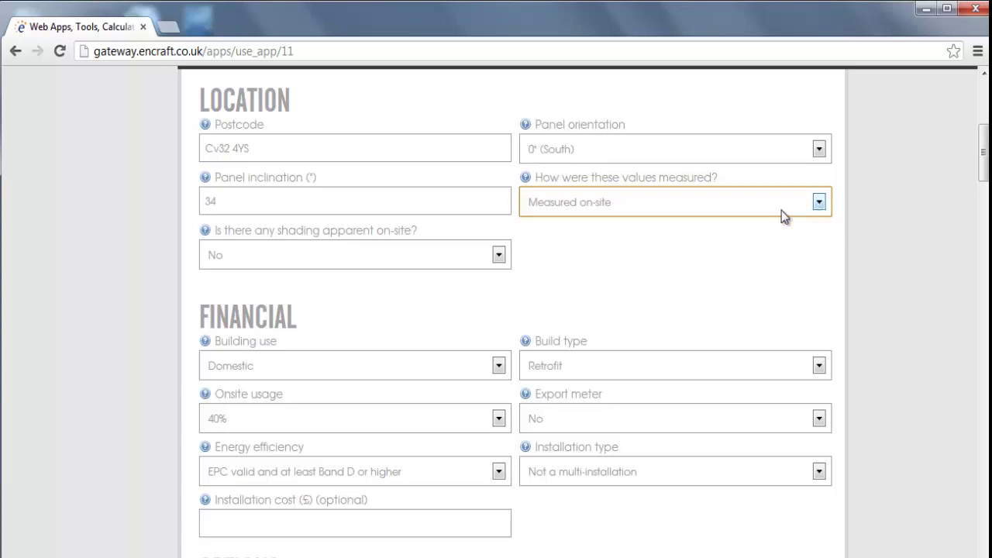
left_click(498, 255)
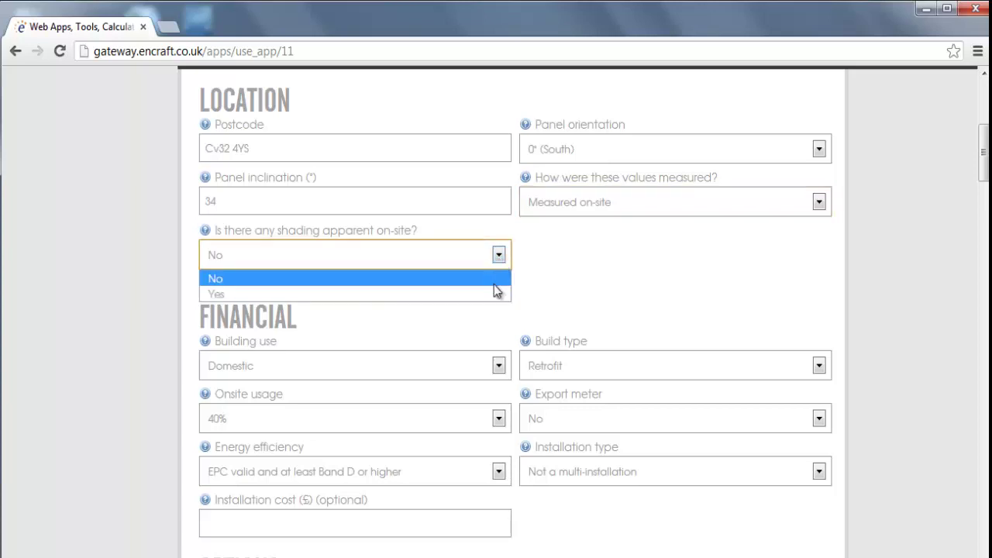
left_click(493, 292)
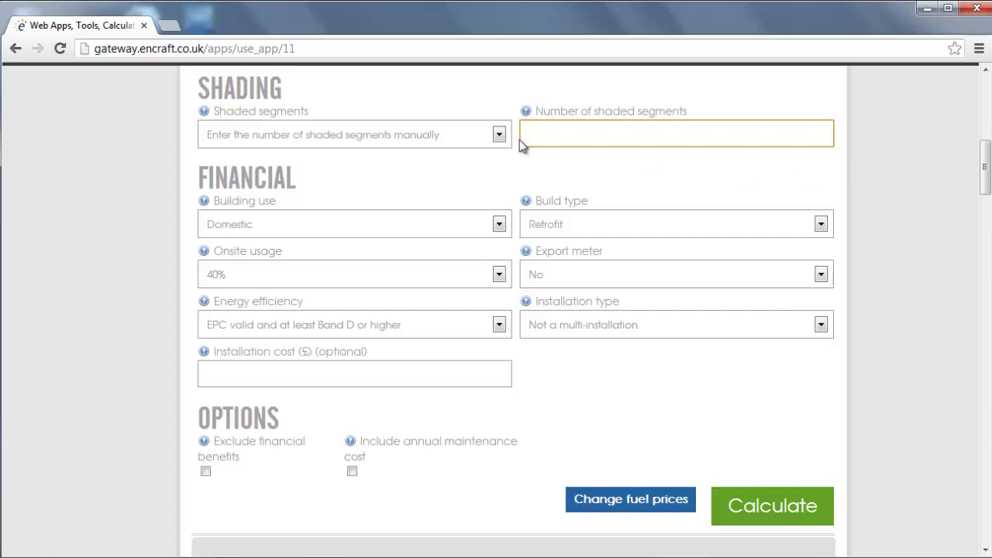
type("12")
left_click(498, 134)
left_click(479, 158)
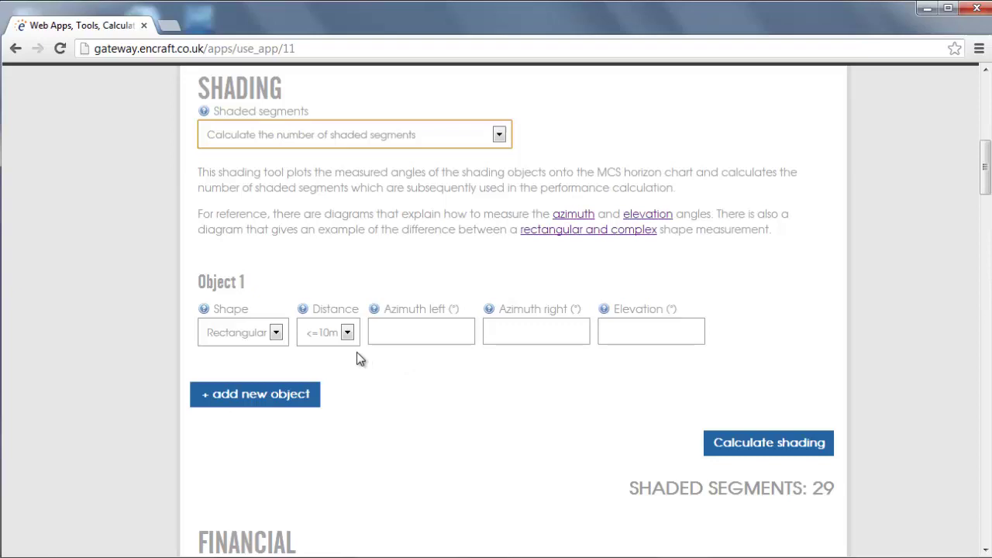
Keep Object 1 as a rectangular shape at a distance of <=10m.
left_click(282, 335)
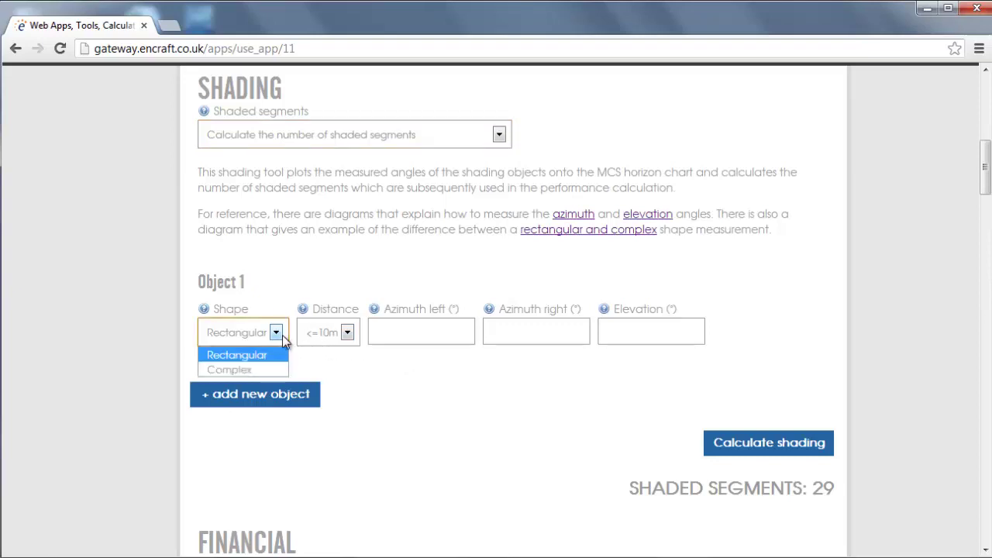
left_click(282, 334)
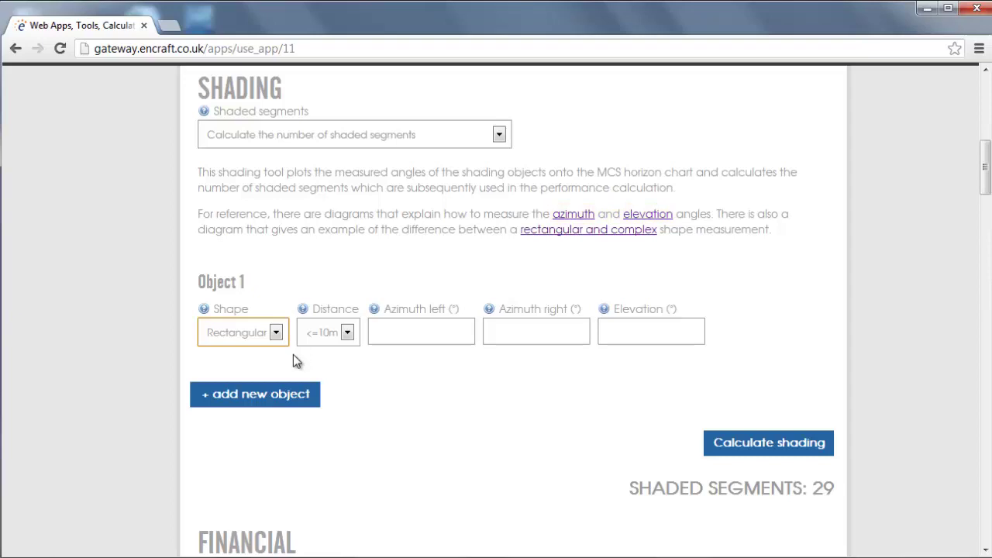
left_click(347, 333)
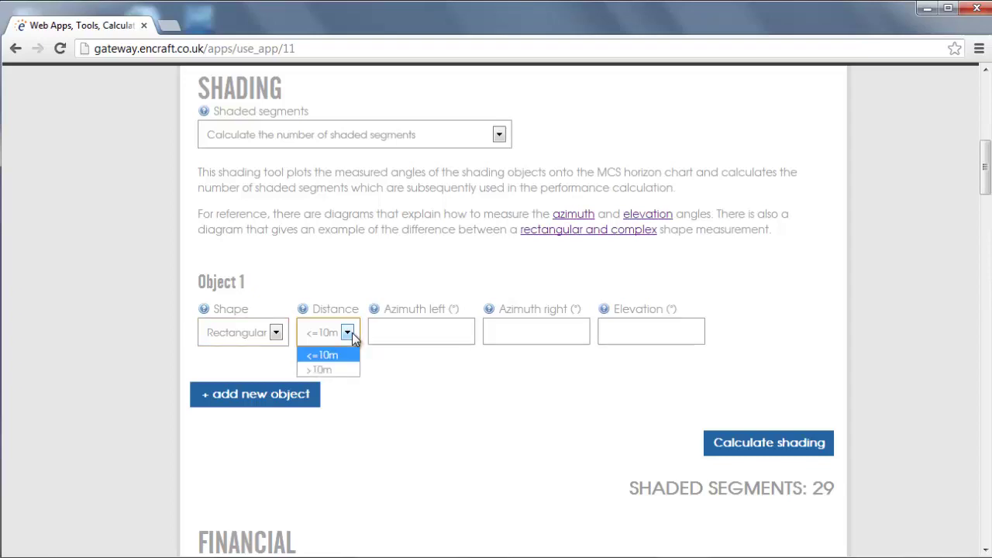
left_click(349, 332)
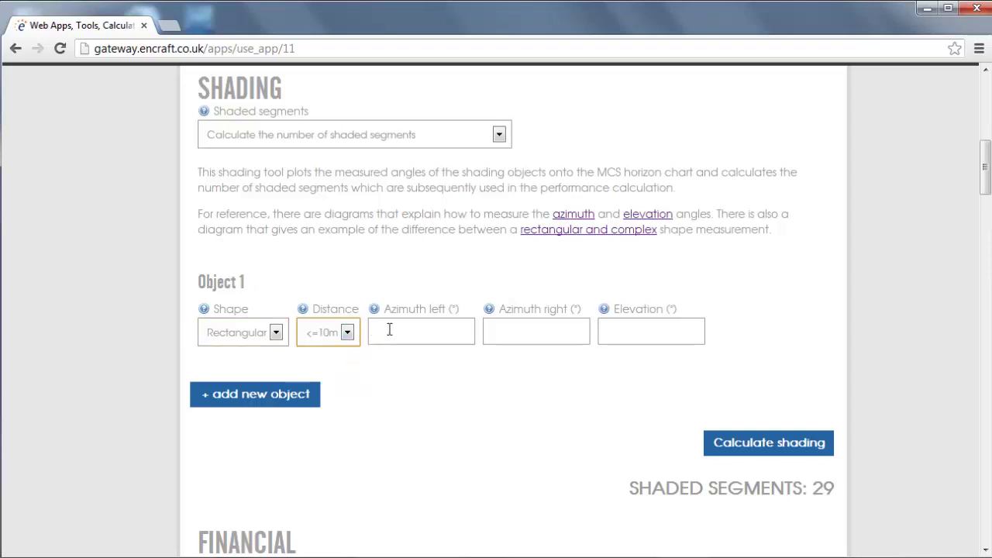
Give Object 1 azimuths 12° to 26° and 38° elevation, then calculate shading.
left_click(389, 329)
type("12")
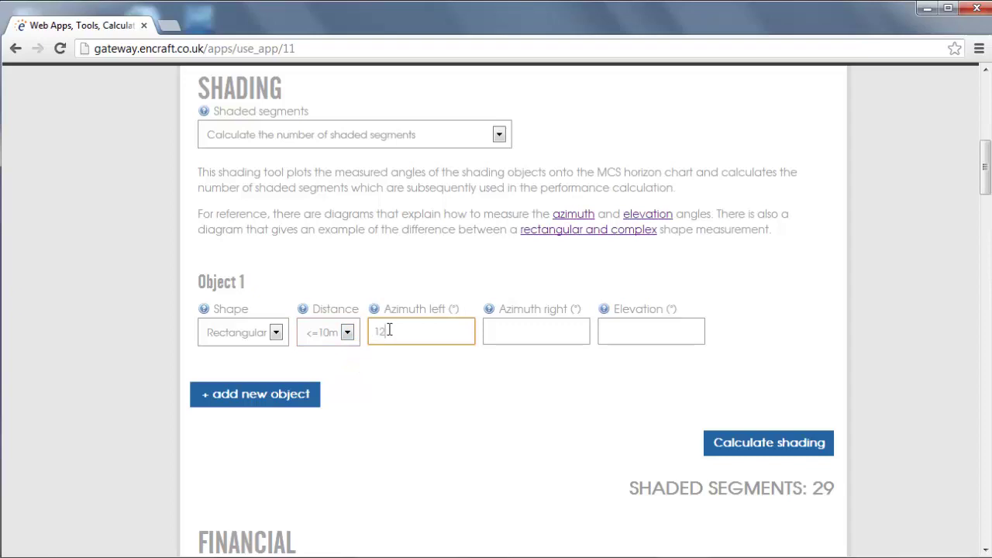
key("Tab")
type("26")
key("Tab")
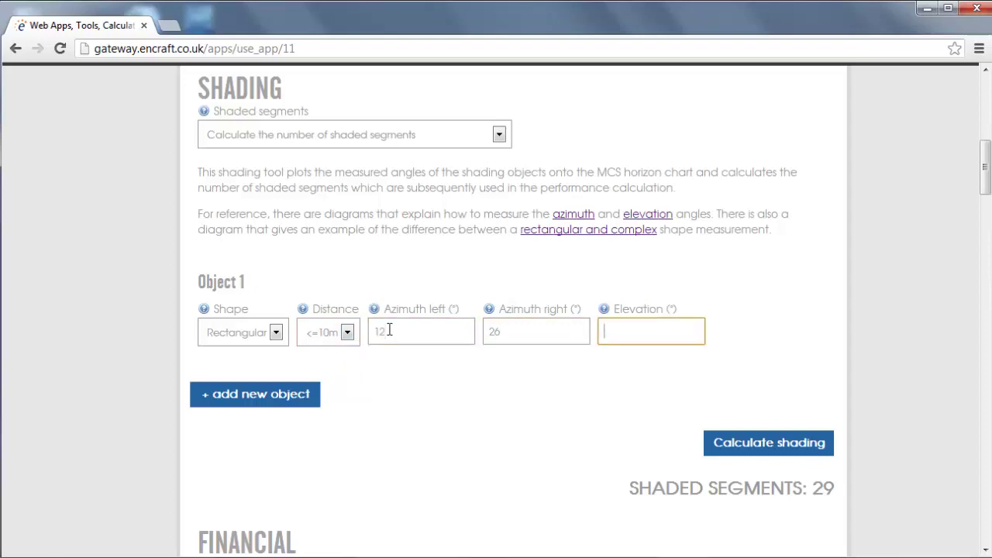
type("38")
left_click(740, 443)
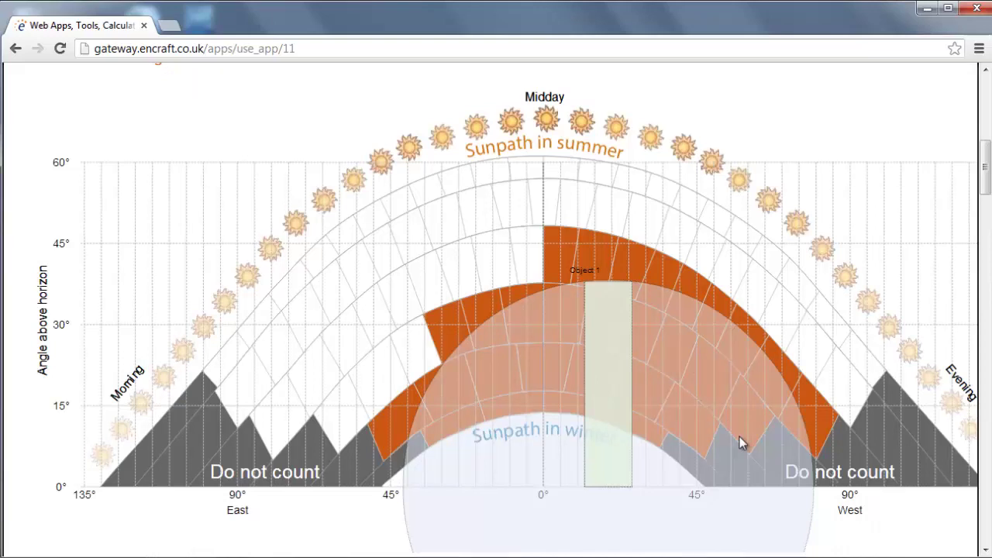
Zoom out to review Object 1's horizon chart with 29 shaded segments, then close it.
key("ctrl+minus")
key("ctrl+minus")
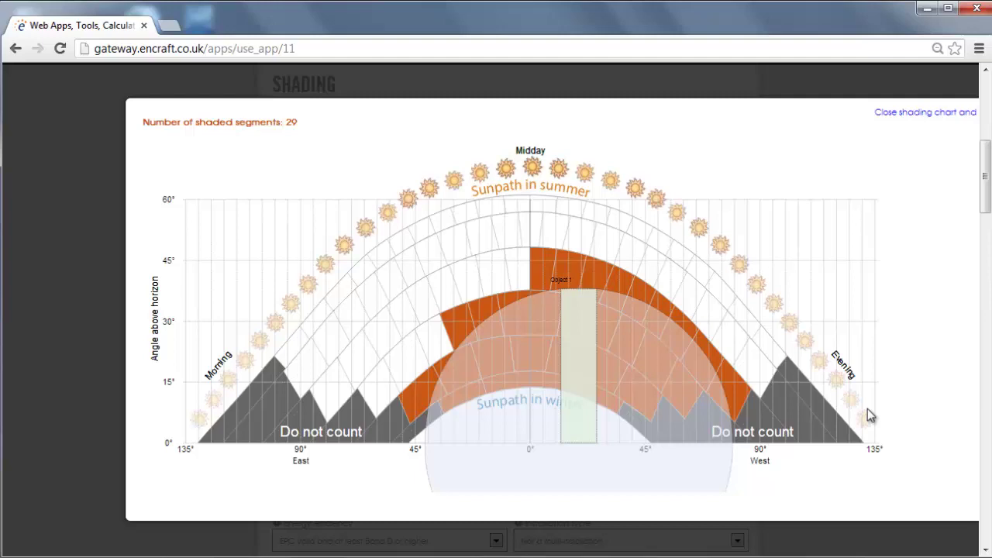
left_click(912, 116)
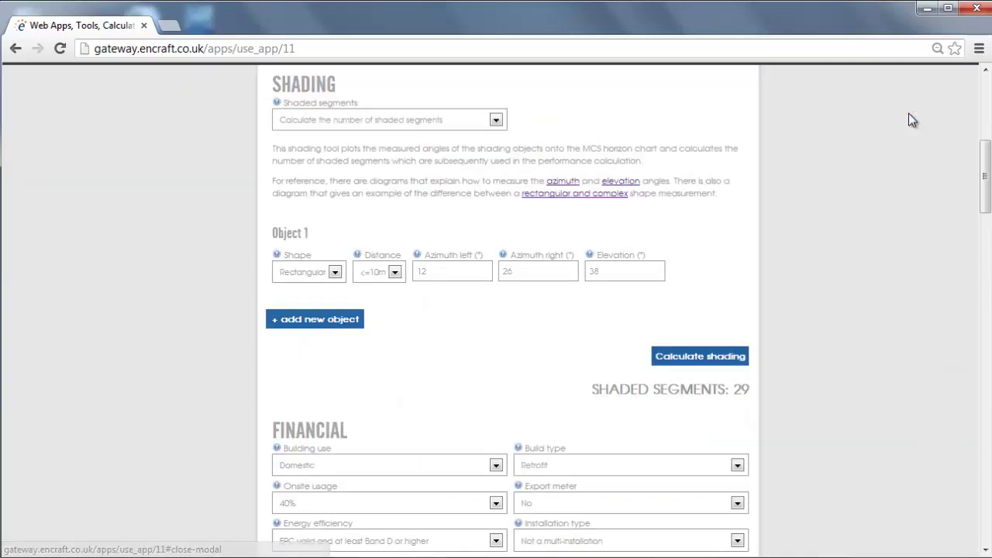
Change Object 1's distance to >10m and recalculate, reducing shaded segments to 9.
key("ctrl+plus")
key("ctrl+plus")
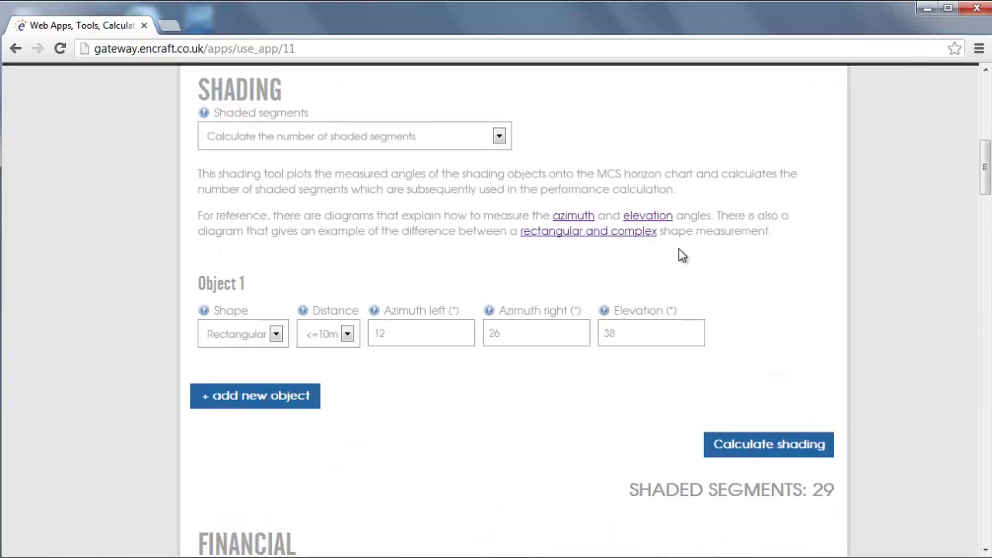
left_click(349, 337)
left_click(343, 372)
left_click(740, 447)
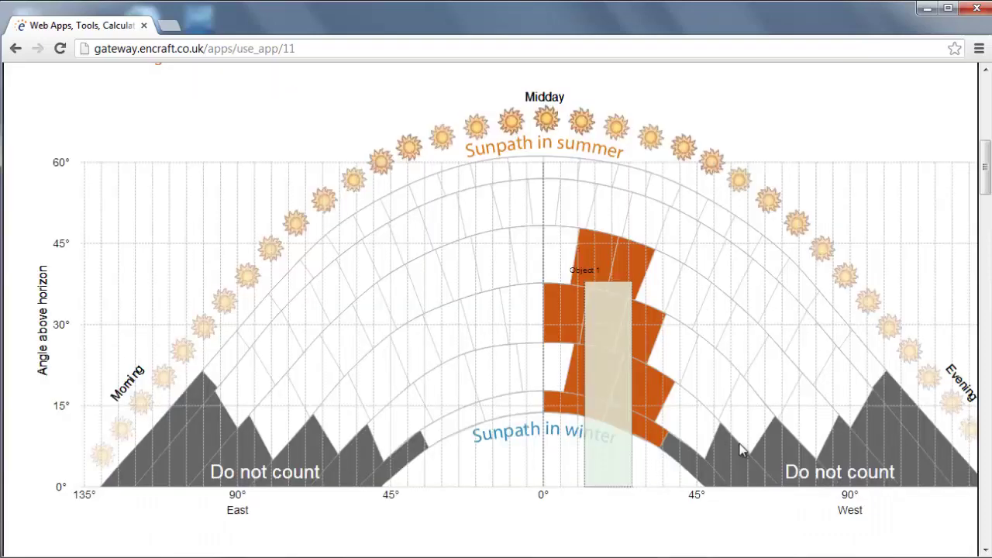
key("ctrl+minus")
key("ctrl+minus")
key("ctrl+minus")
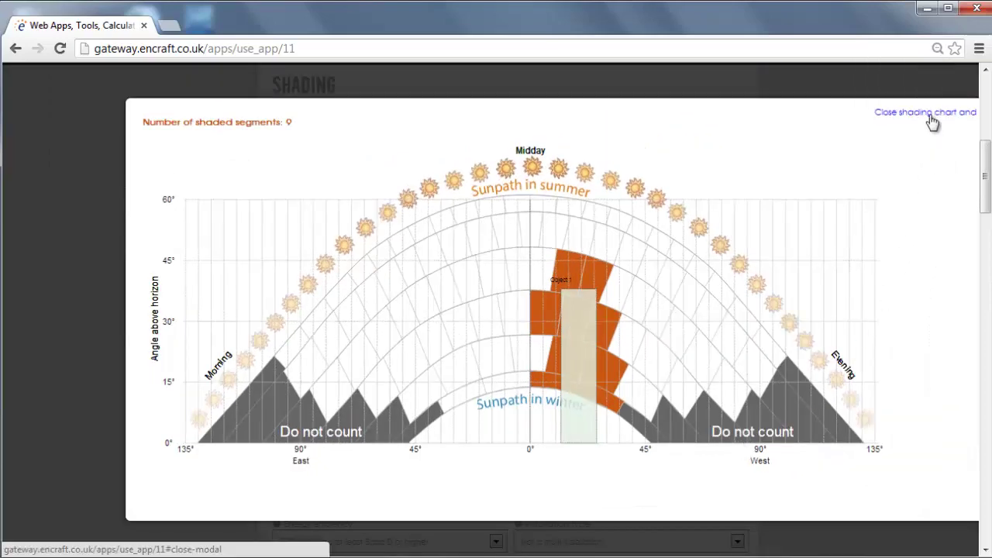
left_click(876, 114)
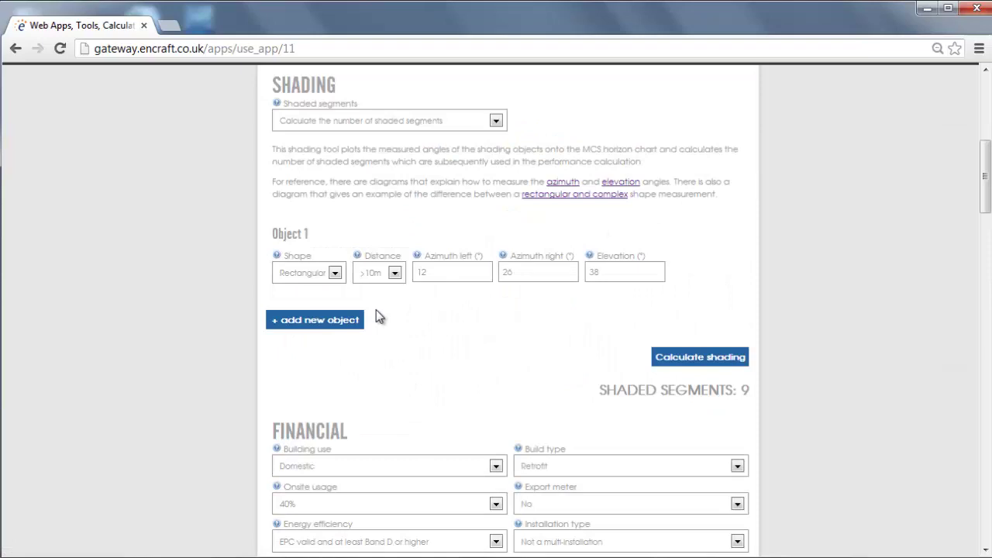
key("ctrl+plus")
key("ctrl+plus")
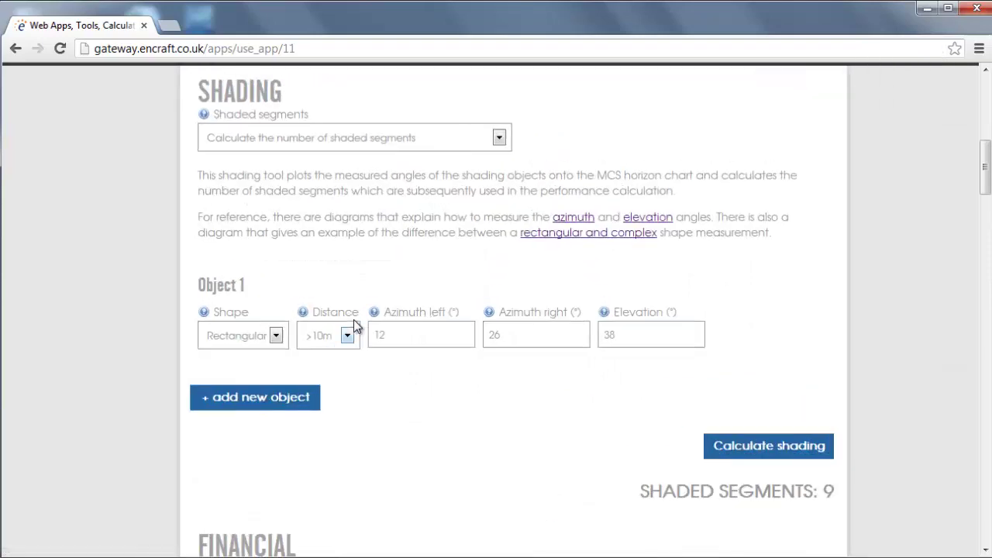
Add Object 2 as a complex shape with first point azimuth -6°.
left_click(294, 399)
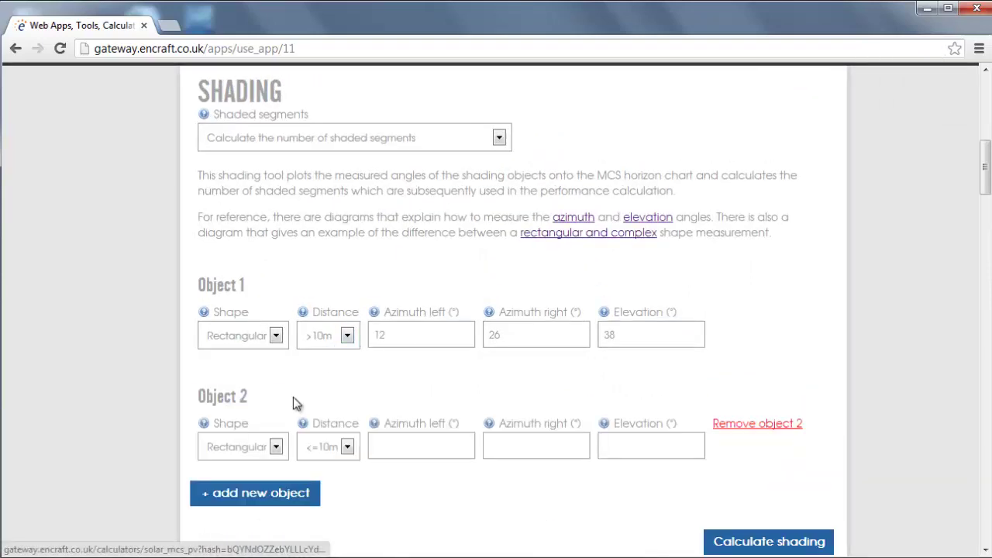
scroll(299, 410, "down", 1)
left_click(277, 370)
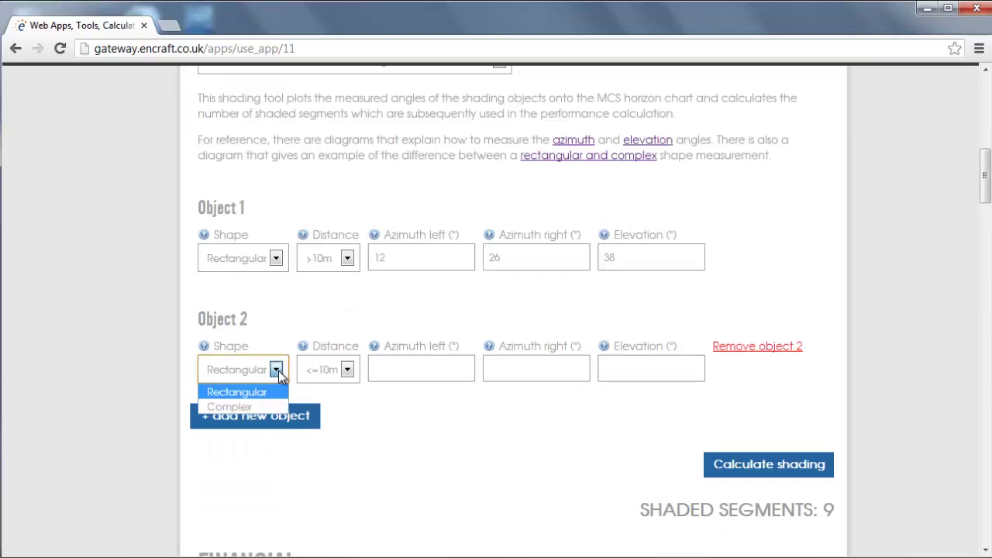
left_click(232, 407)
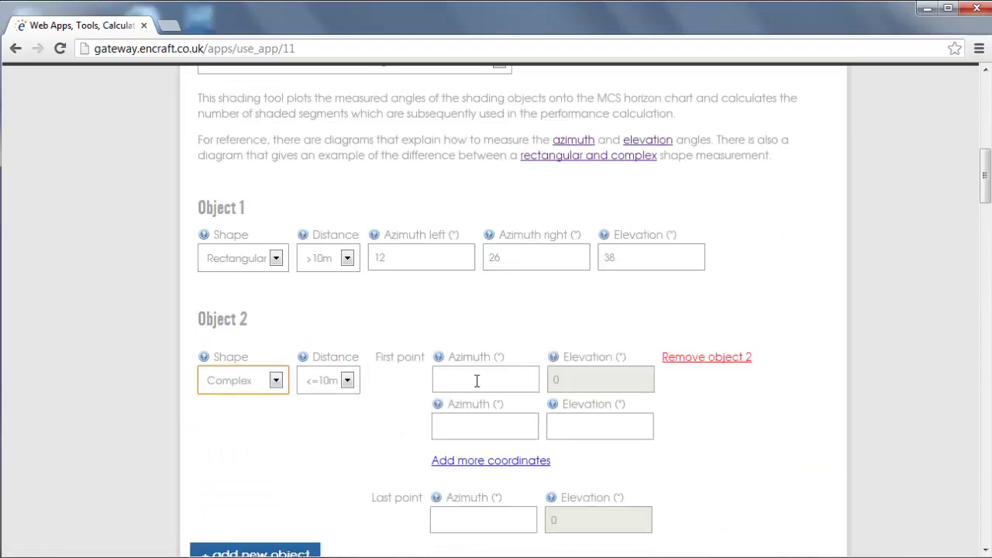
left_click(477, 381)
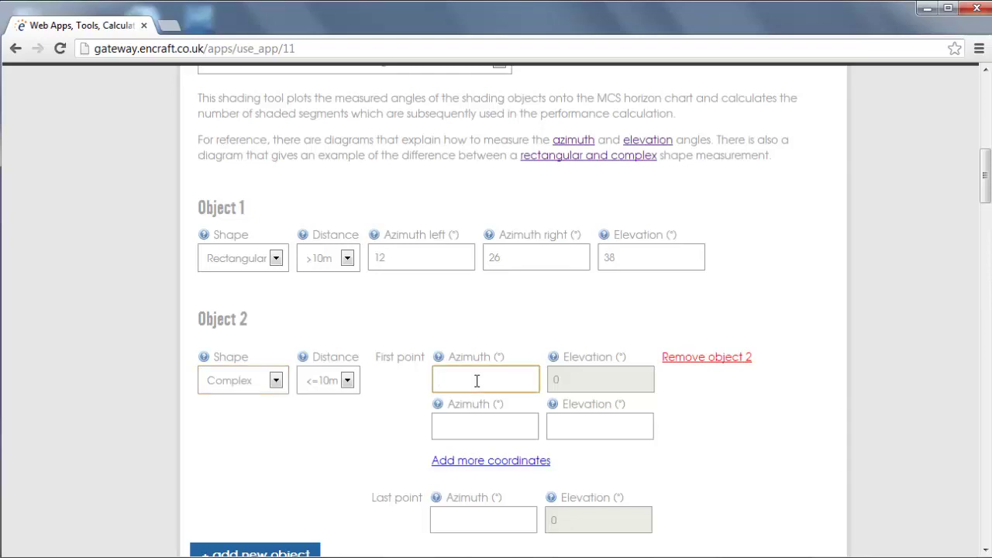
type("-6")
Enter Object 2's remaining points: -36°/30°, -46°/33°, and last azimuth -30°.
left_click(478, 420)
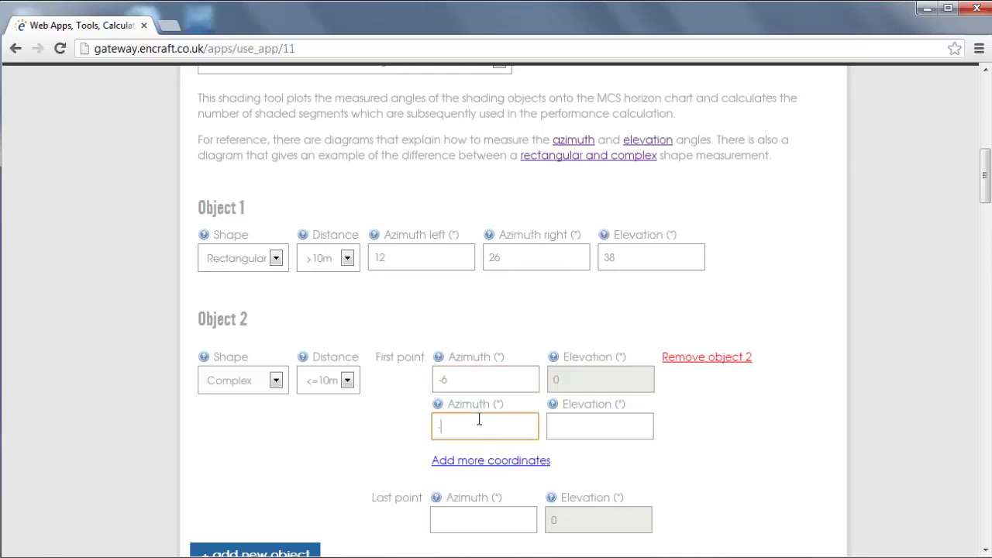
type("-36")
left_click(596, 421)
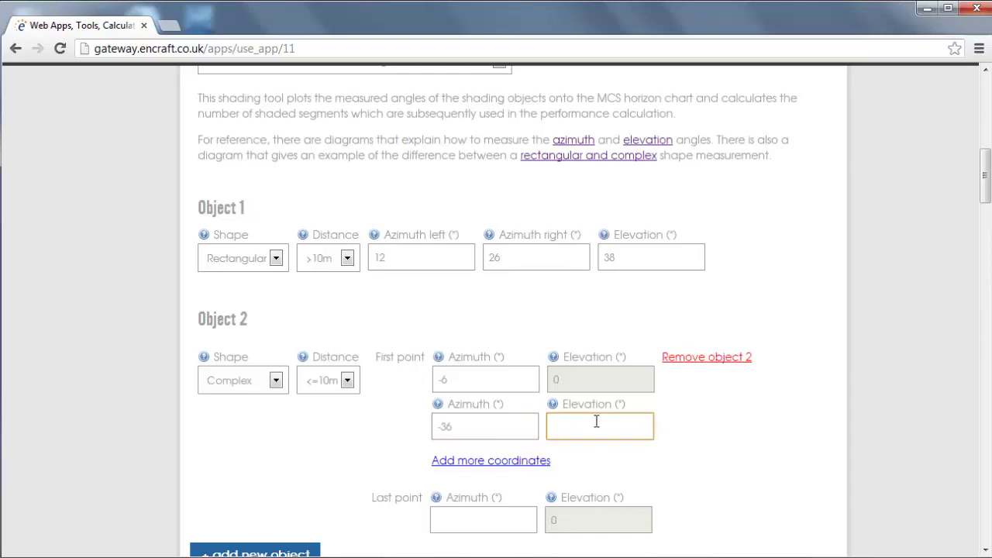
type("30")
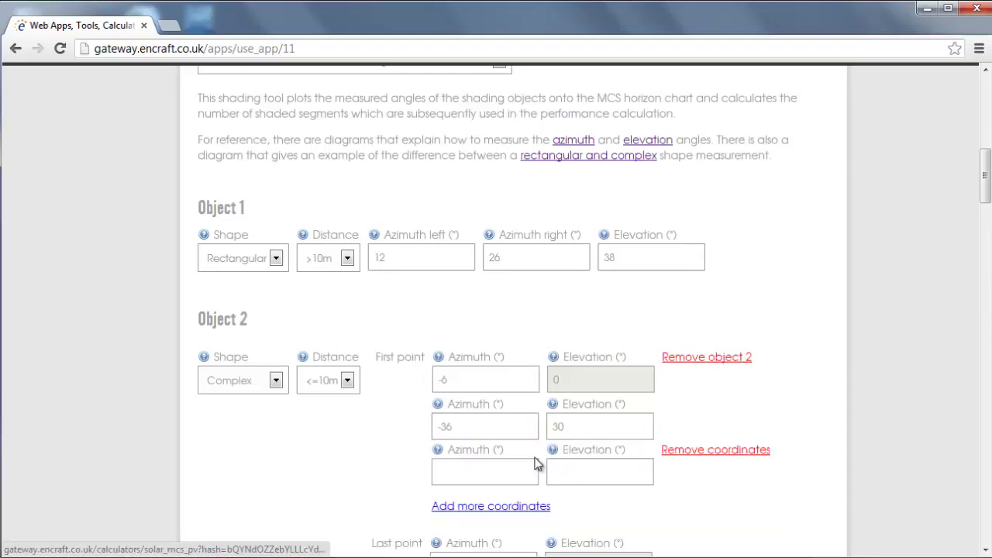
scroll(534, 464, "down", 1)
left_click(487, 397)
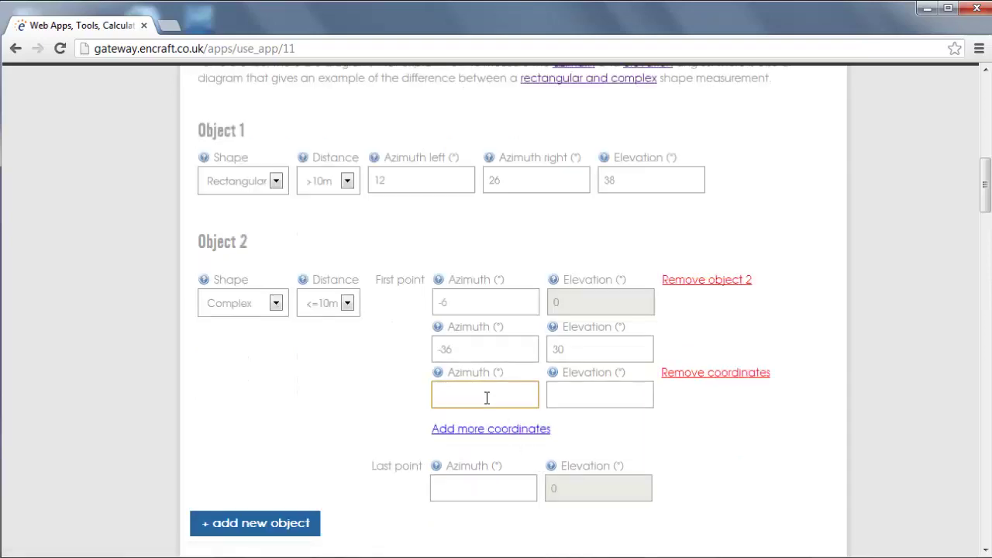
type("-46")
left_click(585, 396)
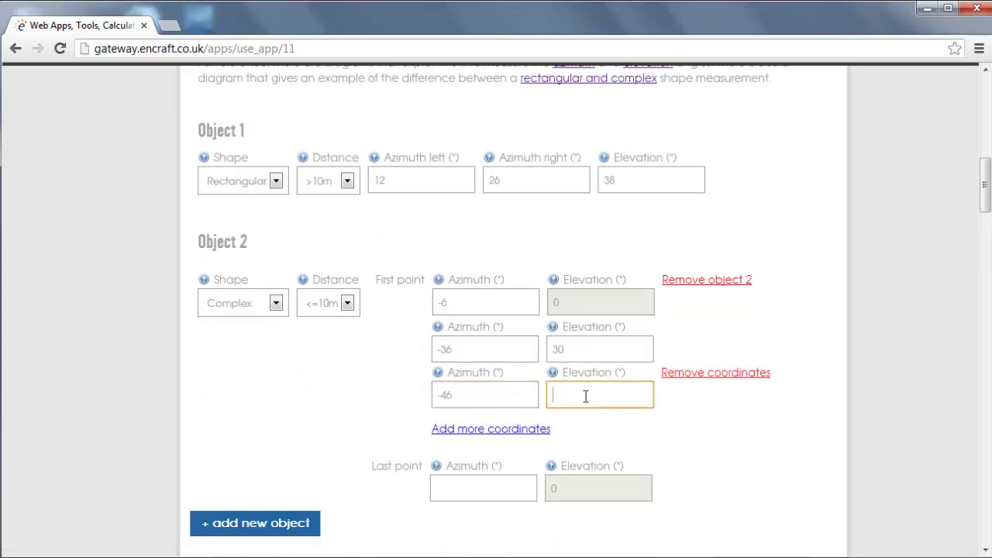
type("33")
left_click(465, 488)
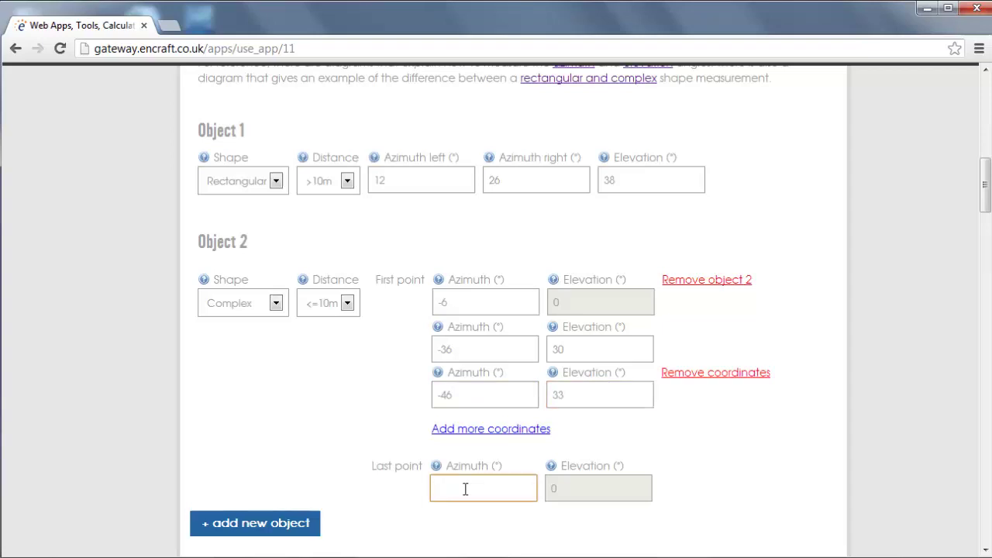
type("-30")
scroll(558, 449, "down", 1)
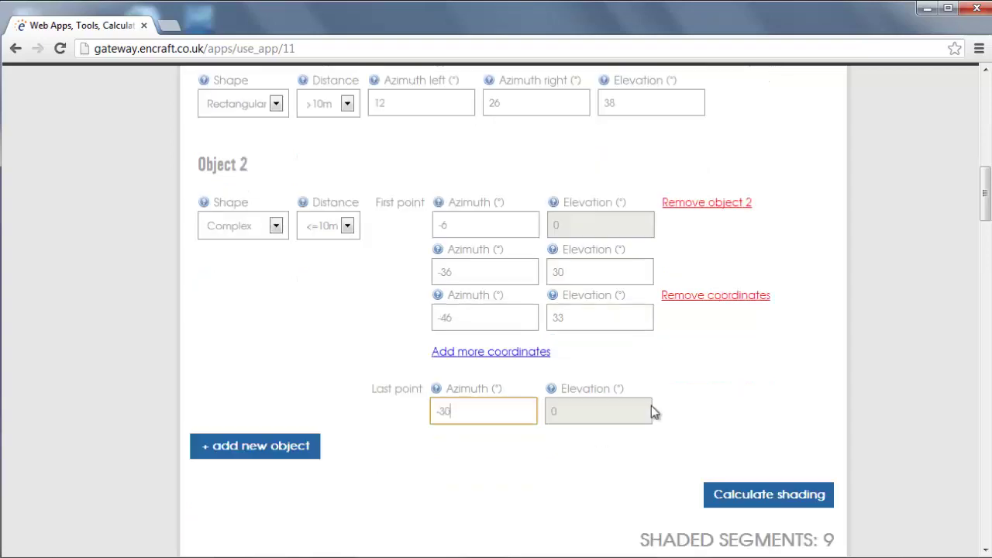
Calculate shading for both objects and zoom out to view the 30-segment chart.
left_click(776, 488)
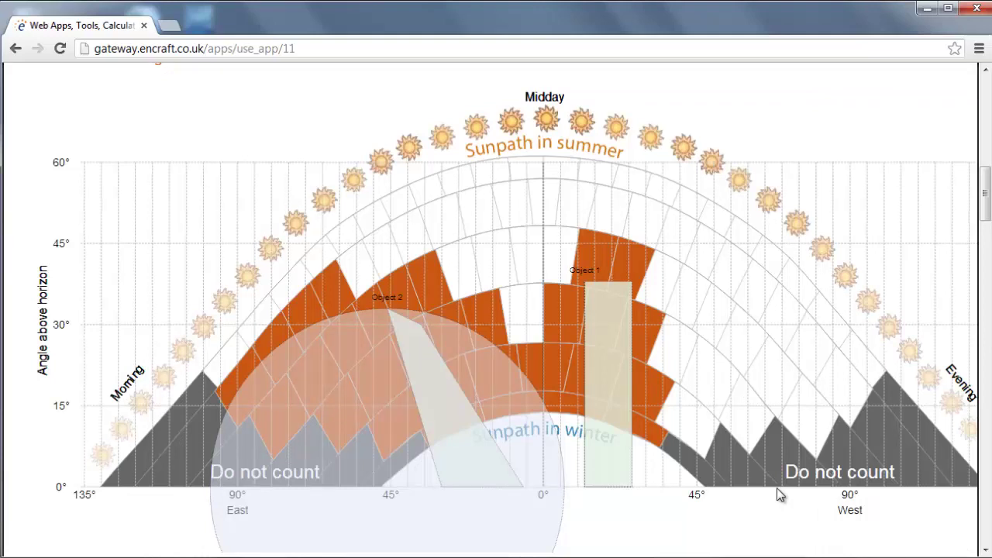
key("ctrl+minus")
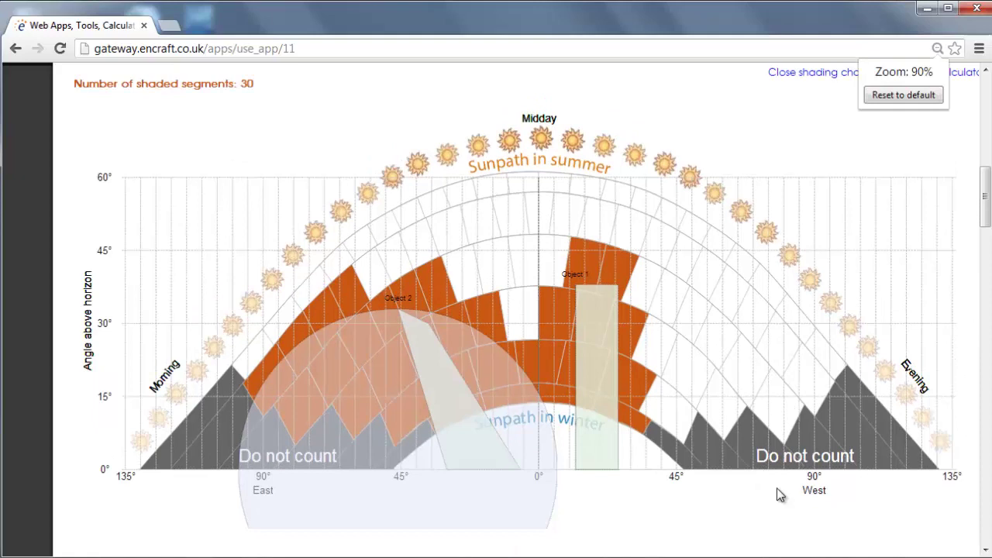
key("ctrl+minus")
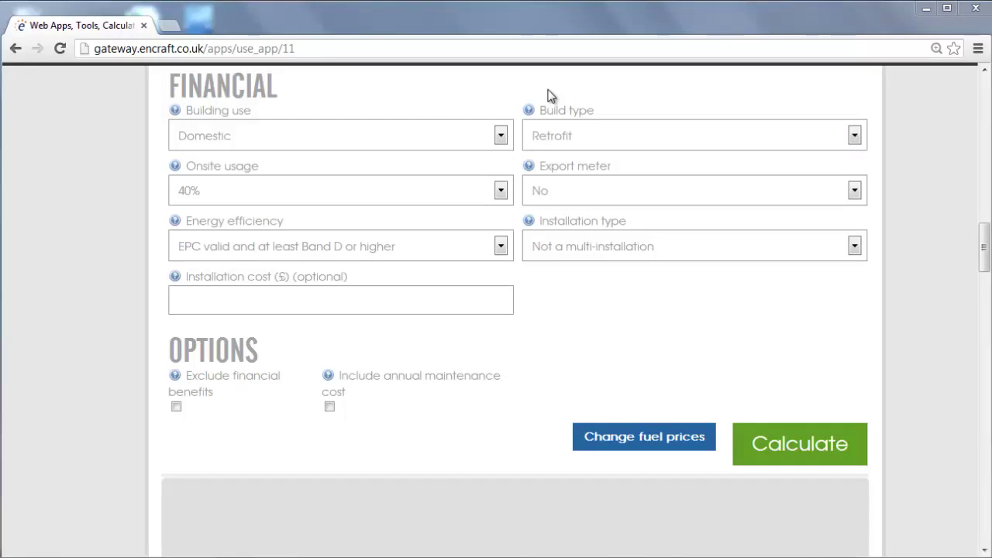
Confirm Domestic building use, Retrofit build type, 40% onsite usage and no export meter.
left_click(500, 138)
left_click(500, 139)
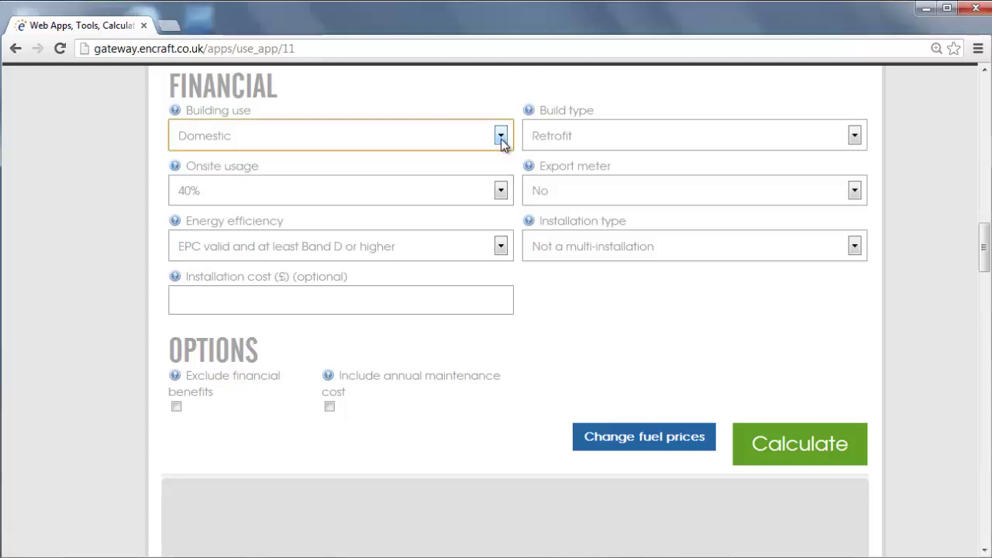
left_click(855, 136)
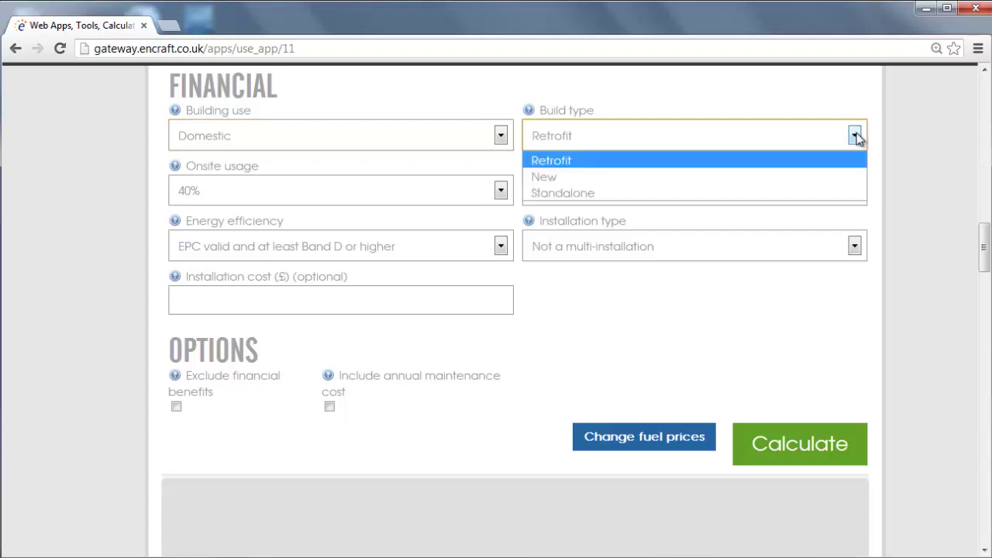
left_click(855, 136)
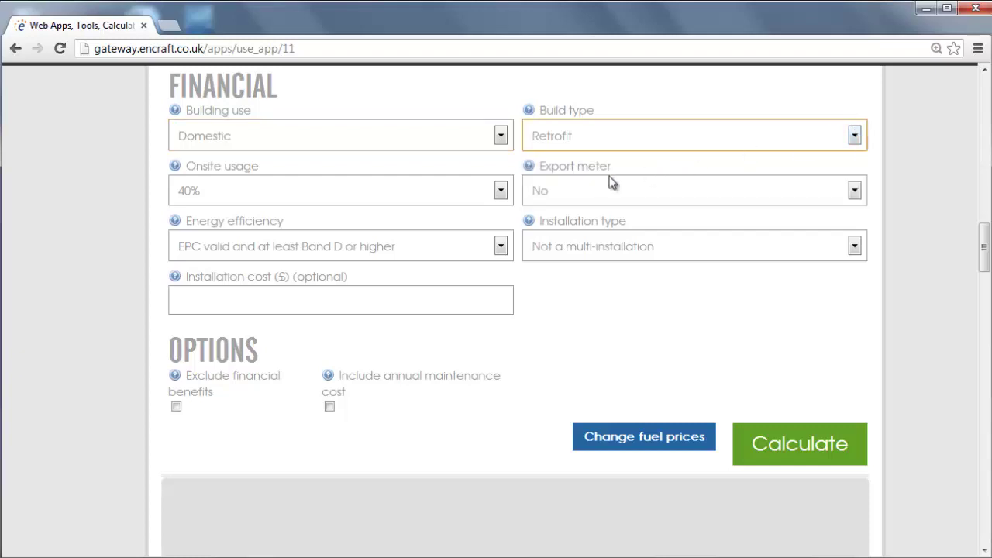
left_click(500, 194)
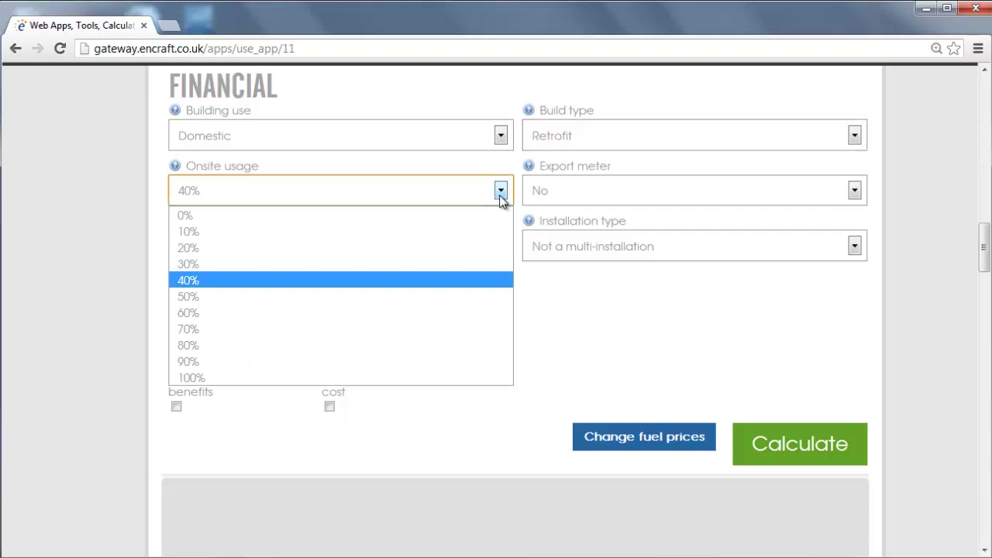
left_click(501, 194)
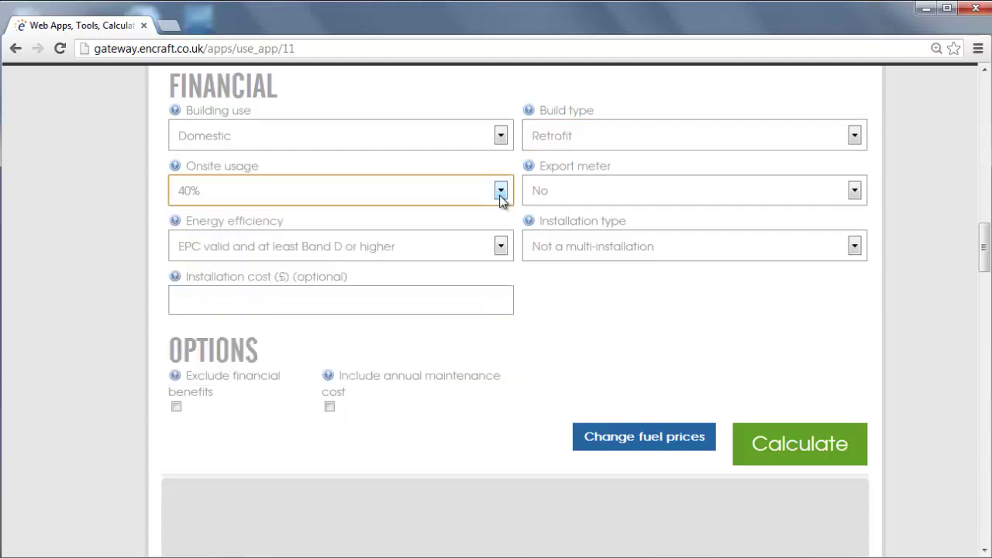
left_click(854, 192)
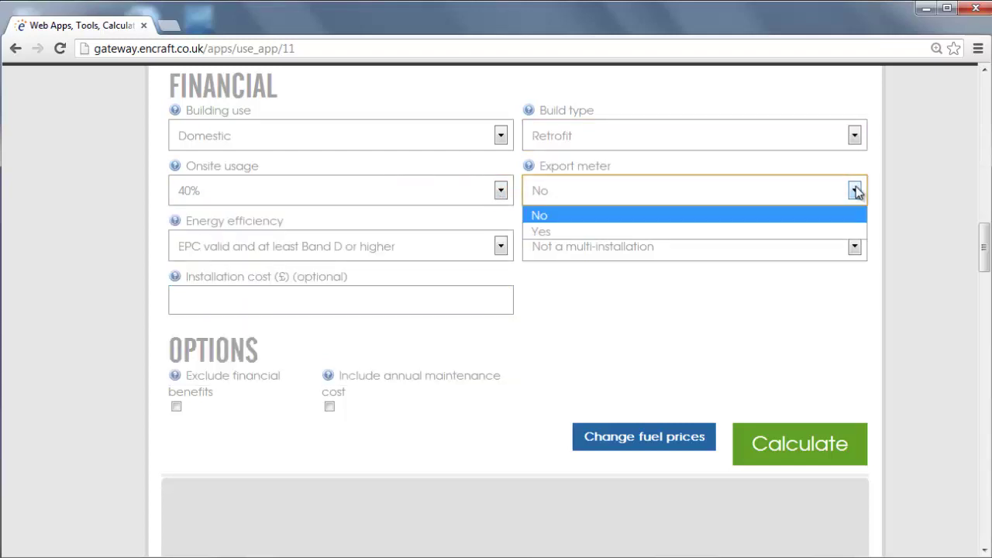
left_click(855, 191)
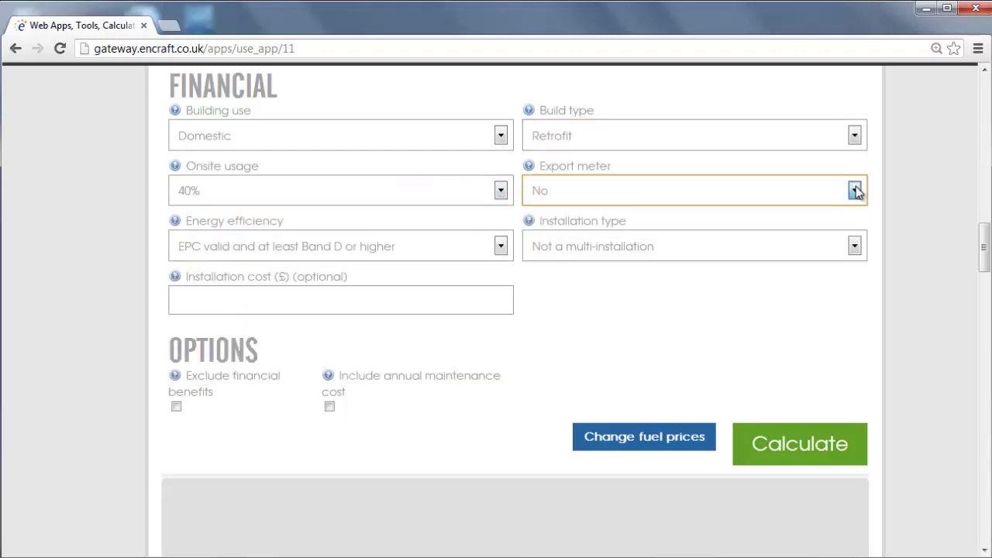
Keep EPC Band D or higher and not multi-installation, then select the installation cost field.
left_click(501, 248)
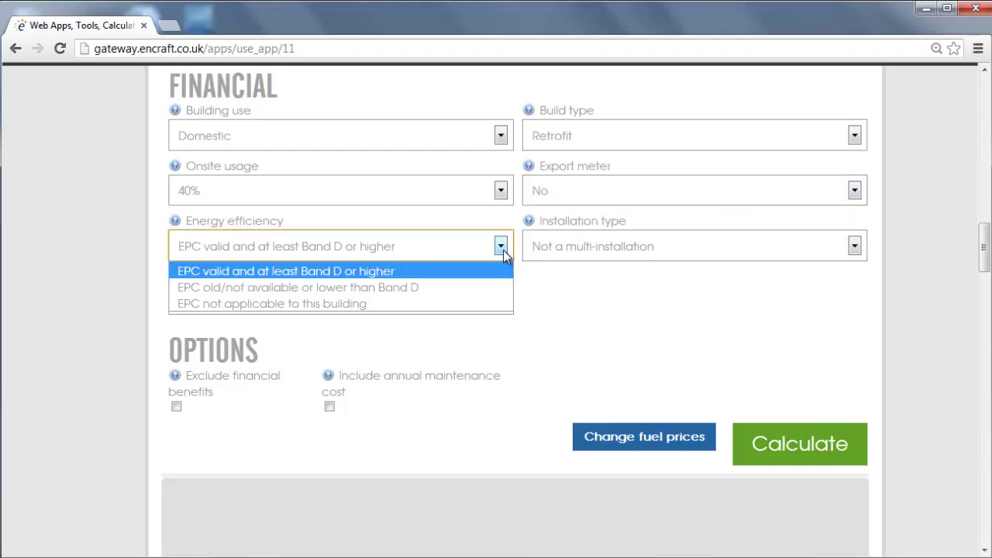
left_click(503, 250)
left_click(854, 248)
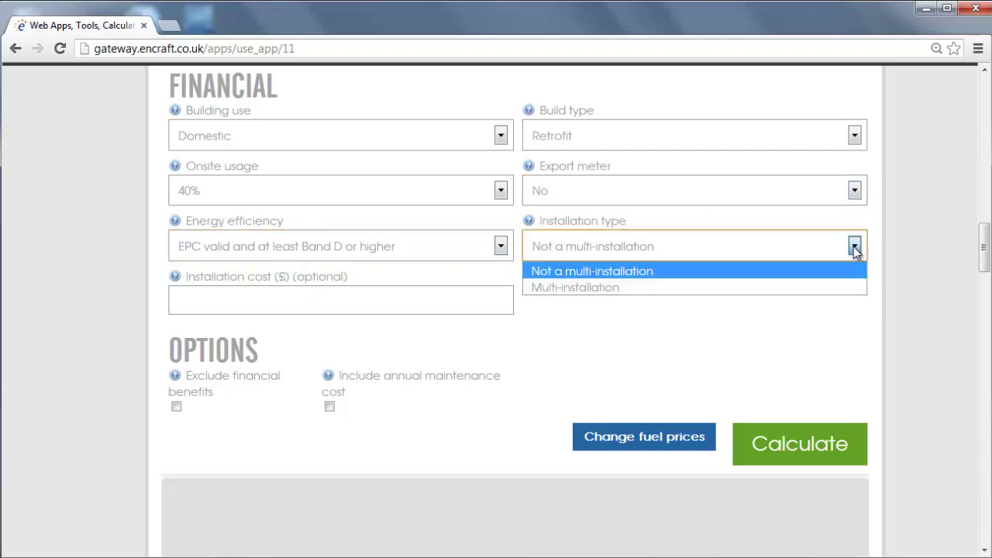
left_click(855, 248)
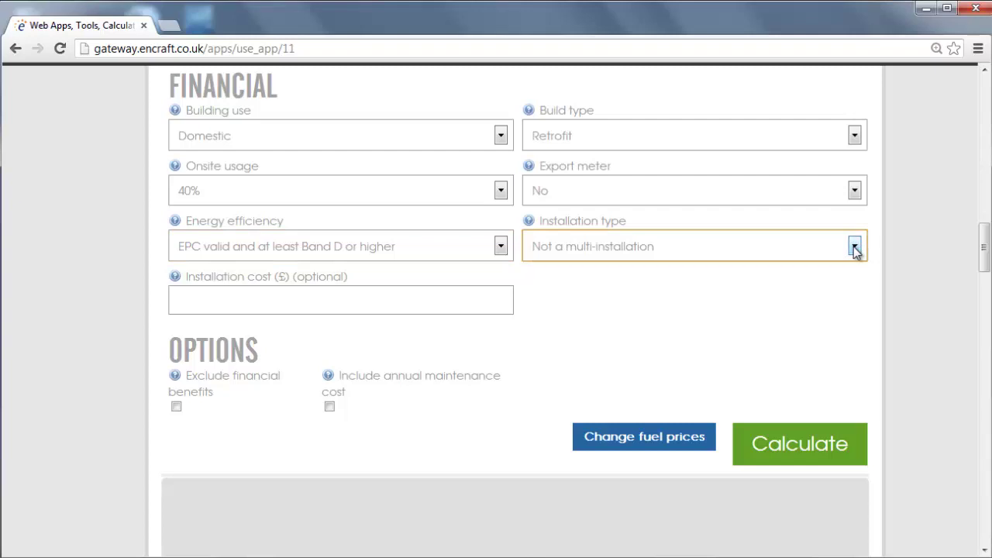
left_click(491, 296)
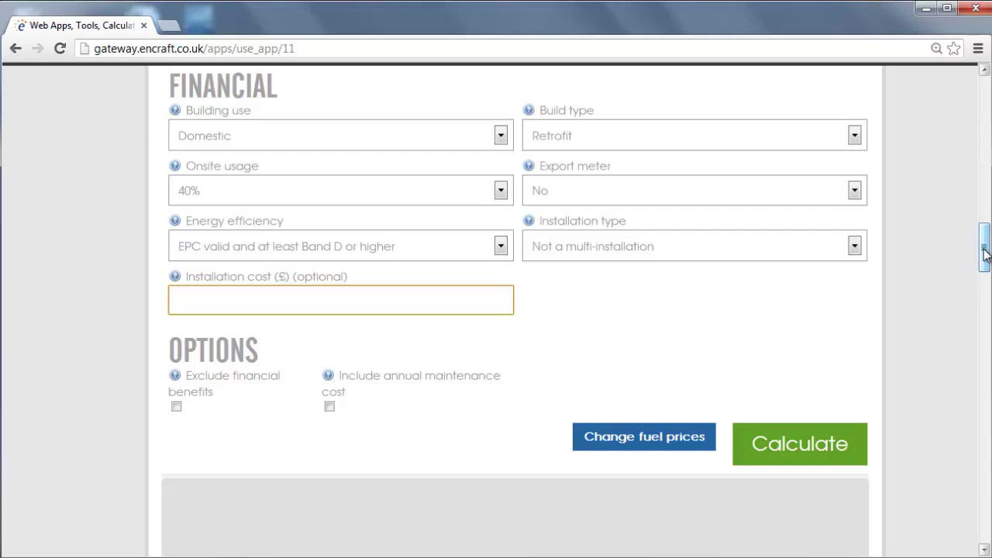
Calculate and review results: 2.45 kWp, 1897 kWh/year, £5088 cost, 12.1-year payback.
left_click(826, 448)
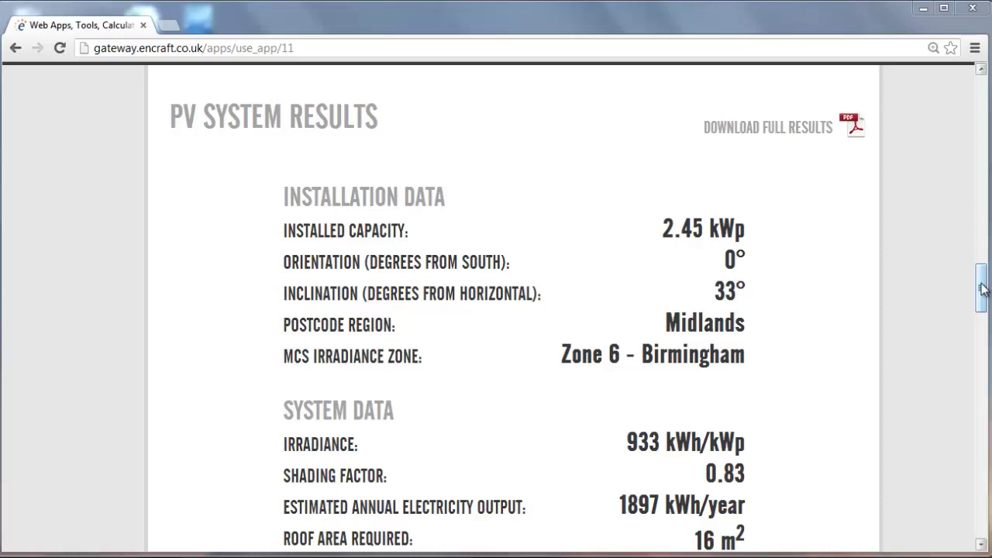
left_click_drag(981, 288, 981, 292)
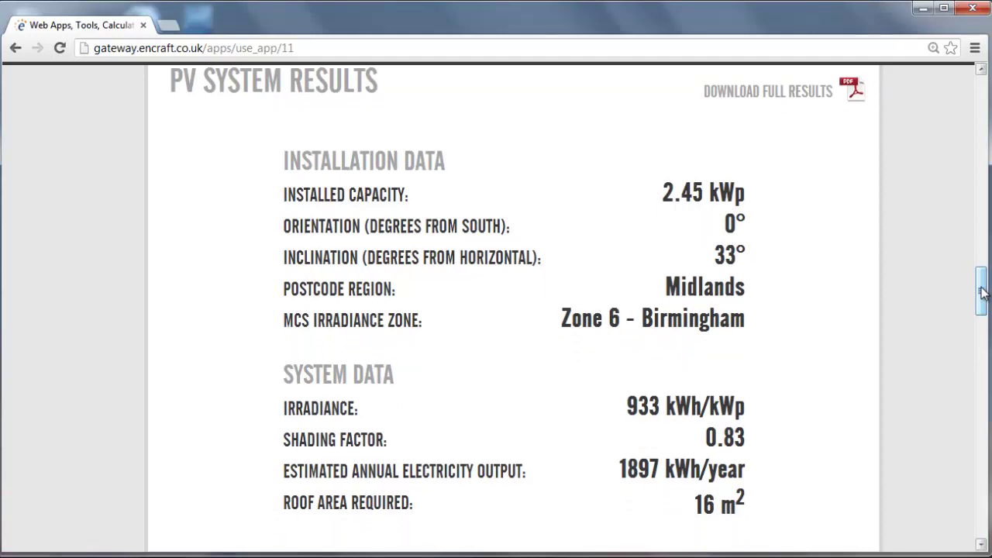
left_click_drag(982, 292, 982, 340)
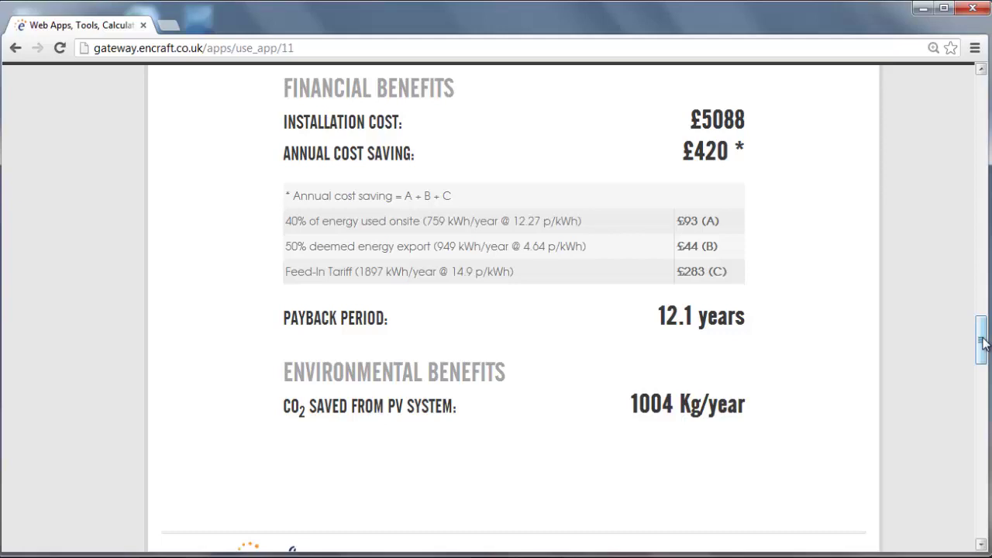
left_click_drag(981, 343, 987, 290)
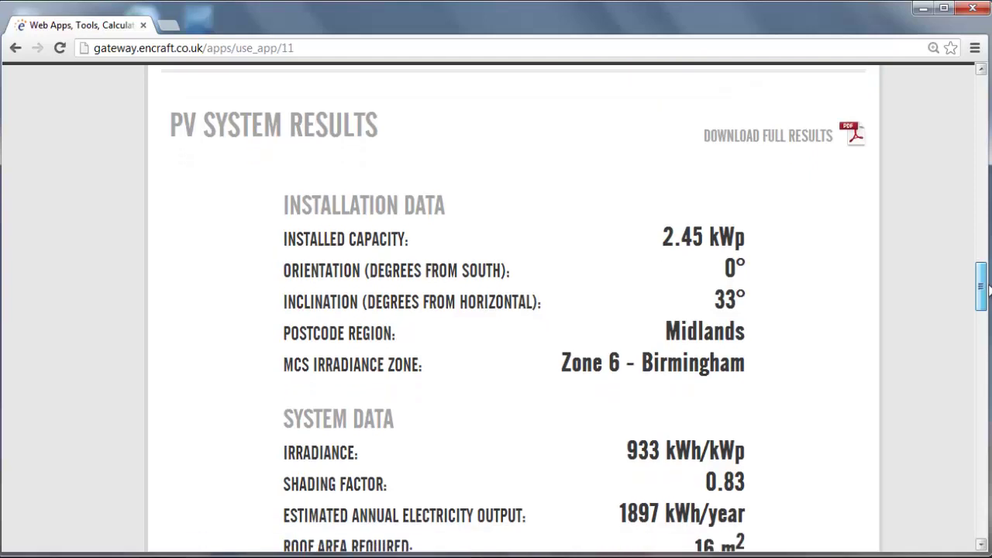
Download the full results as PDF and open download (13).pdf from the download bar.
left_click(815, 149)
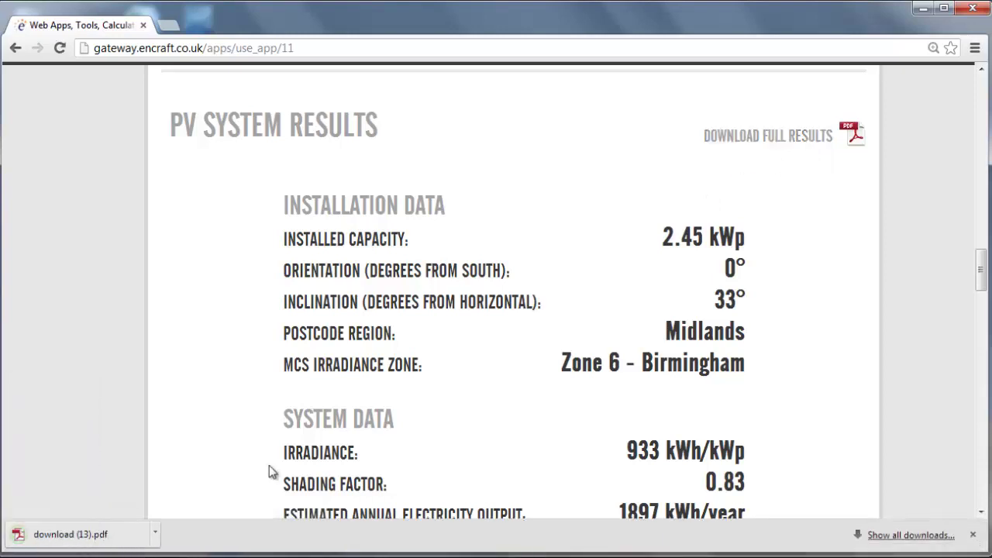
left_click(112, 542)
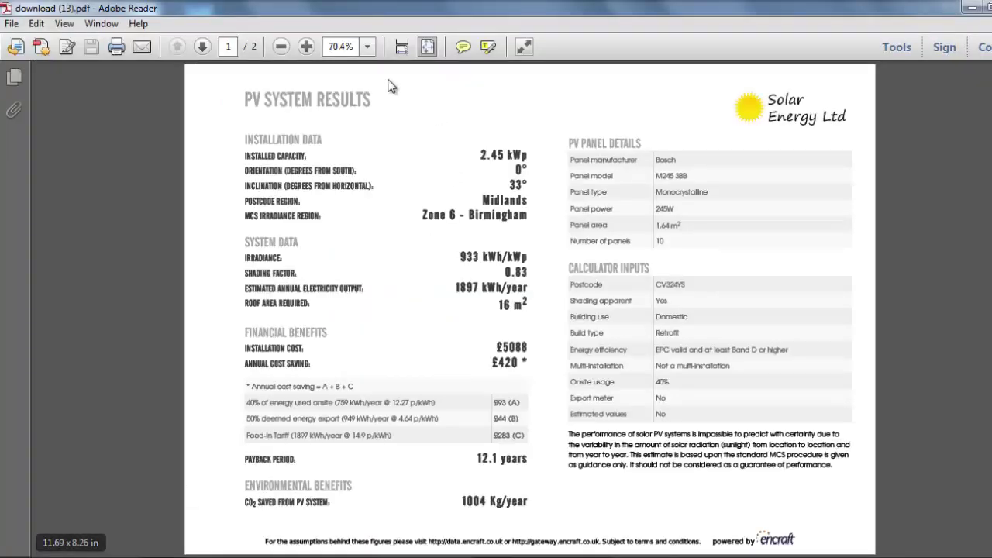
View the report at 100% and scroll to page 2's shading chart (17 shaded segments, factor 0.83).
left_click(367, 46)
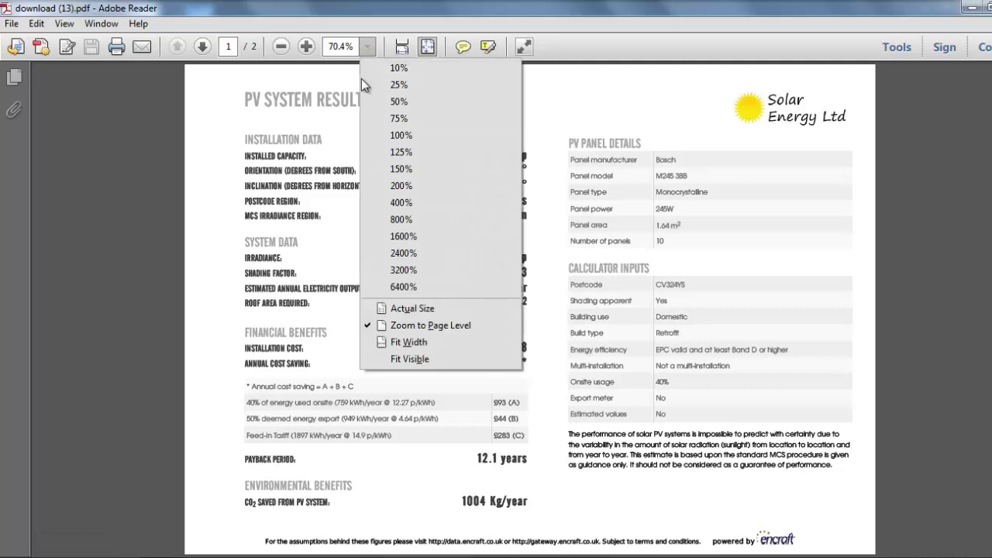
left_click(394, 136)
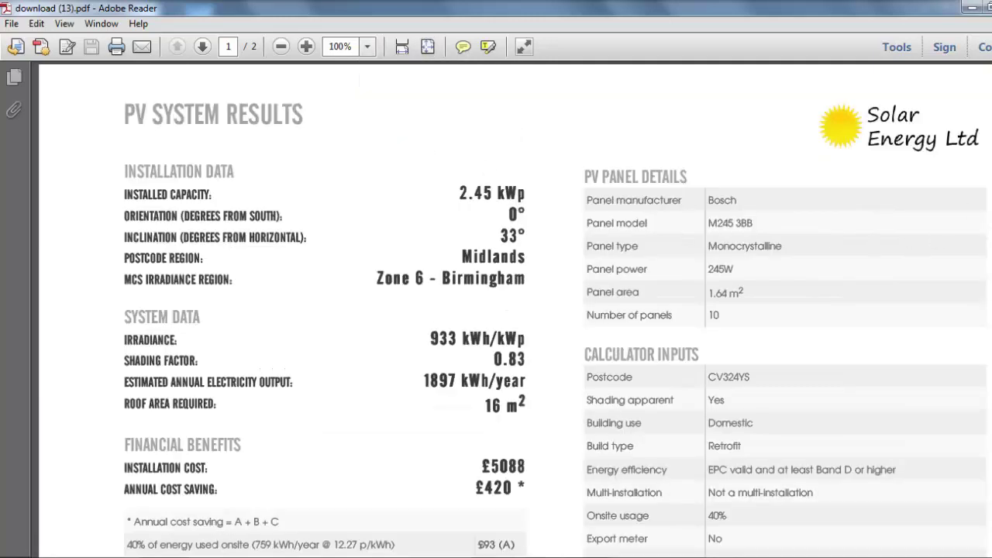
scroll(516, 310, "down", 3)
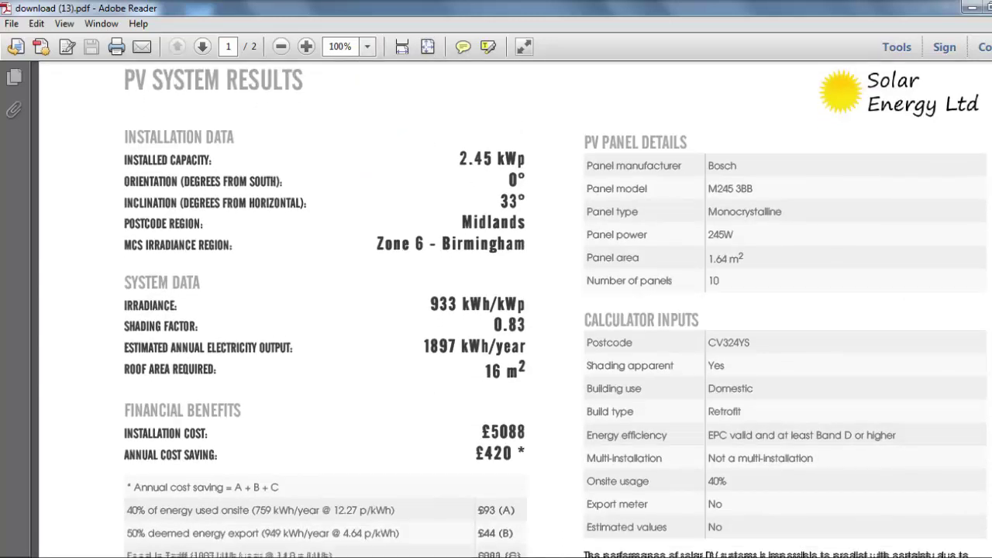
scroll(515, 310, "down", 10)
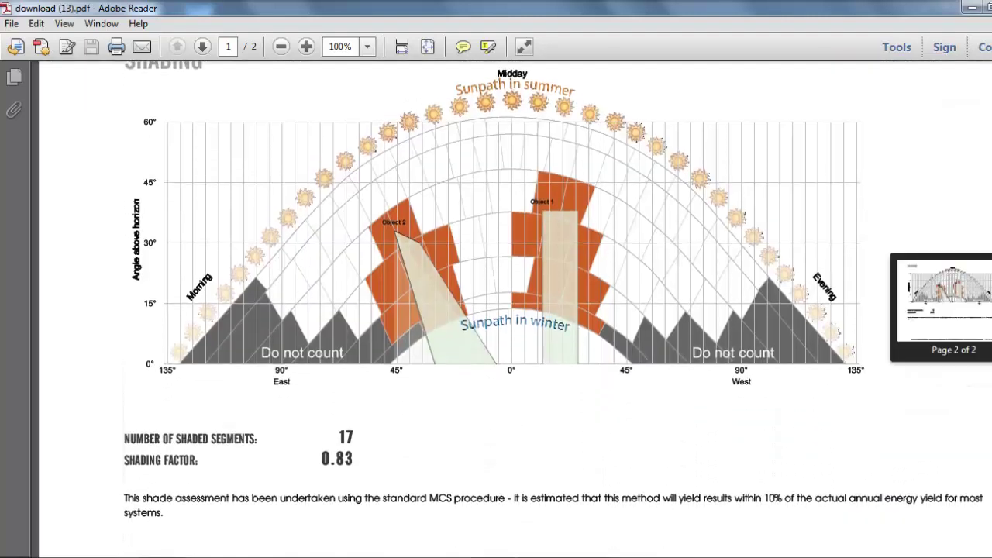